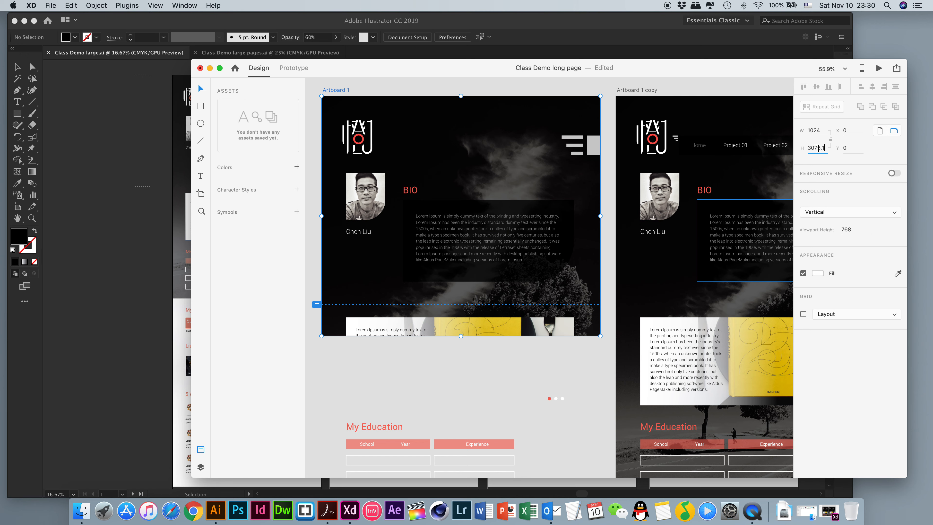
# - Set Artboard 1's height to 3076.1 so that it covers the full page, keeping the artboard selected
pyautogui.click(608, 120)
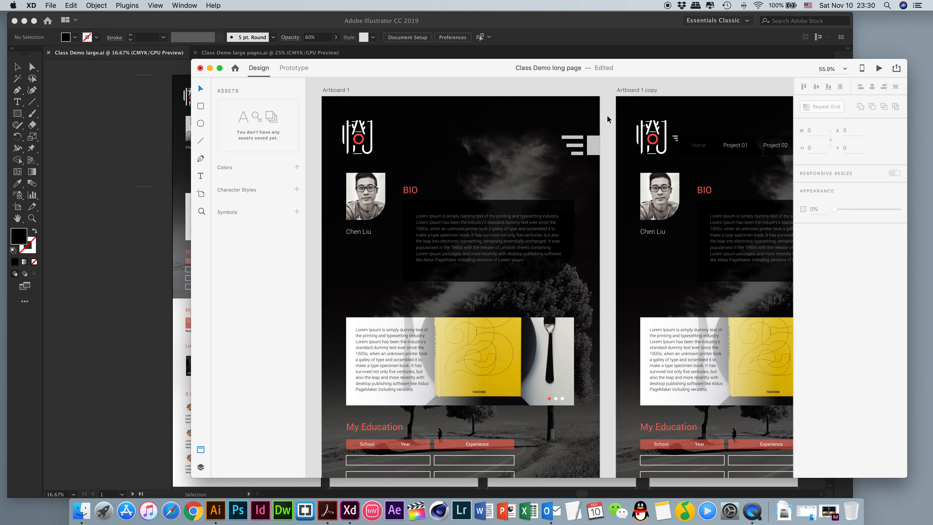
pyautogui.click(337, 90)
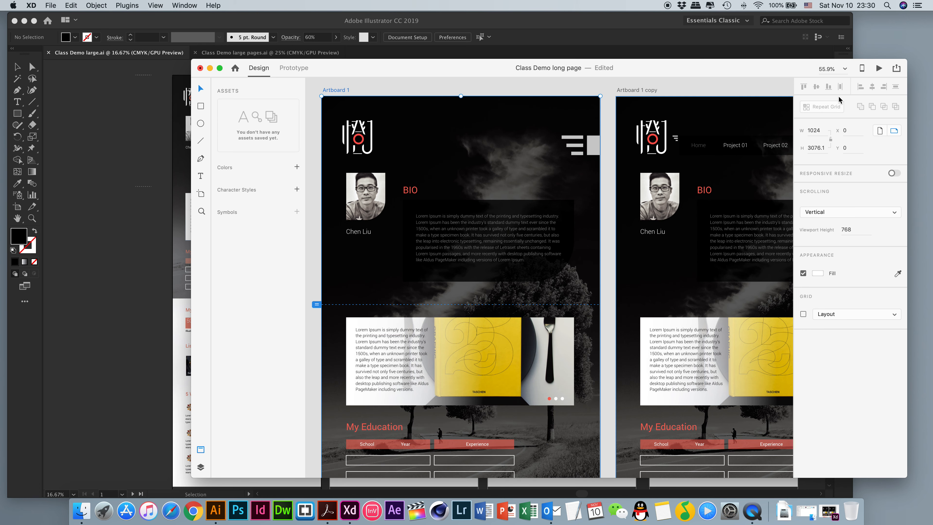
# - Preview Artboard 1 and check its vertical scrolling down through the education and design skills sections and back up
pyautogui.click(879, 69)
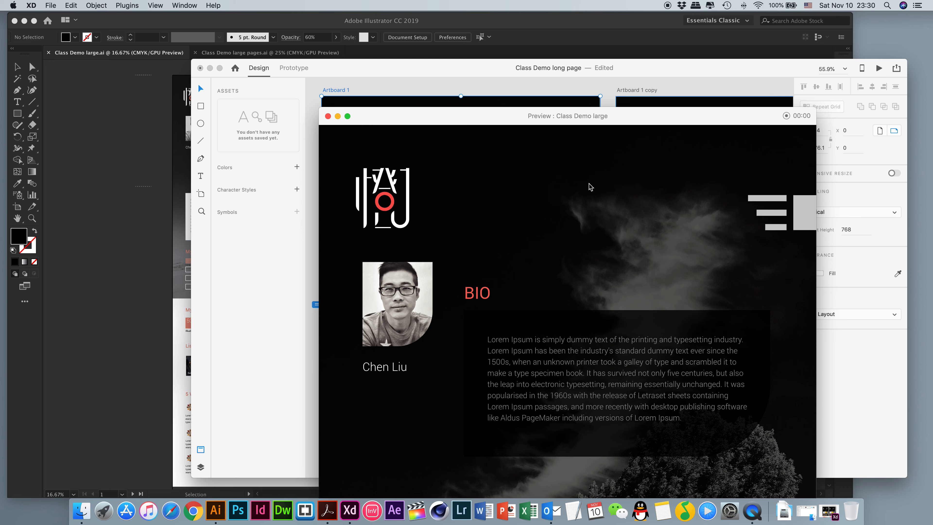
pyautogui.moveTo(567, 118); pyautogui.dragTo(545, 61)
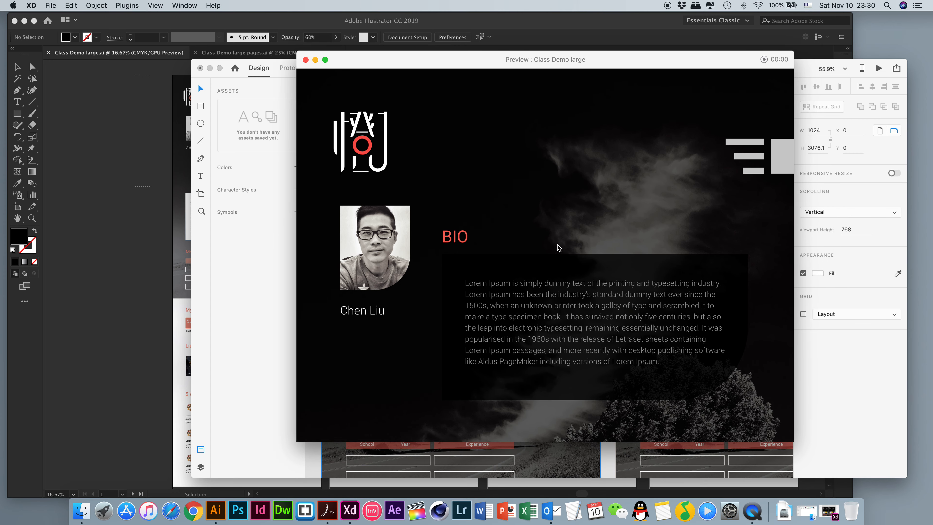
pyautogui.scroll(-15, 558, 245)
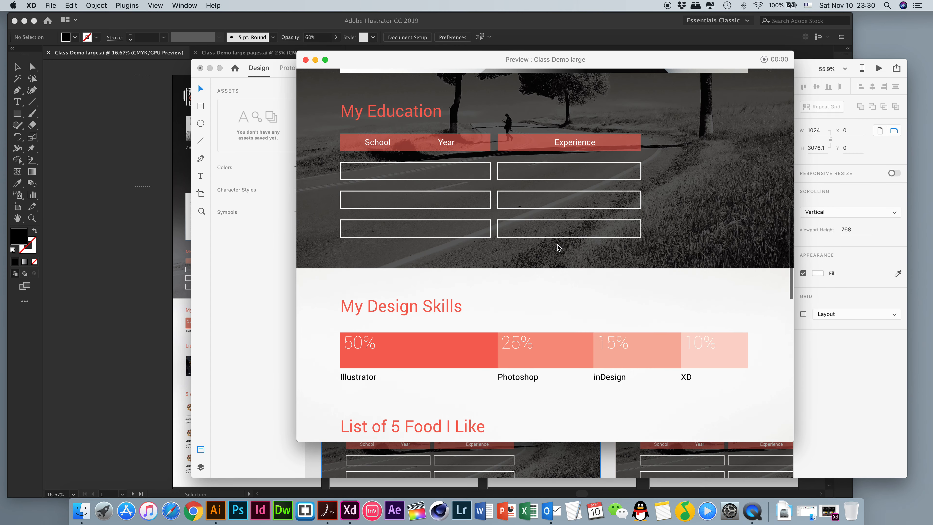
pyautogui.scroll(-10, 557, 245)
pyautogui.scroll(20, 558, 245)
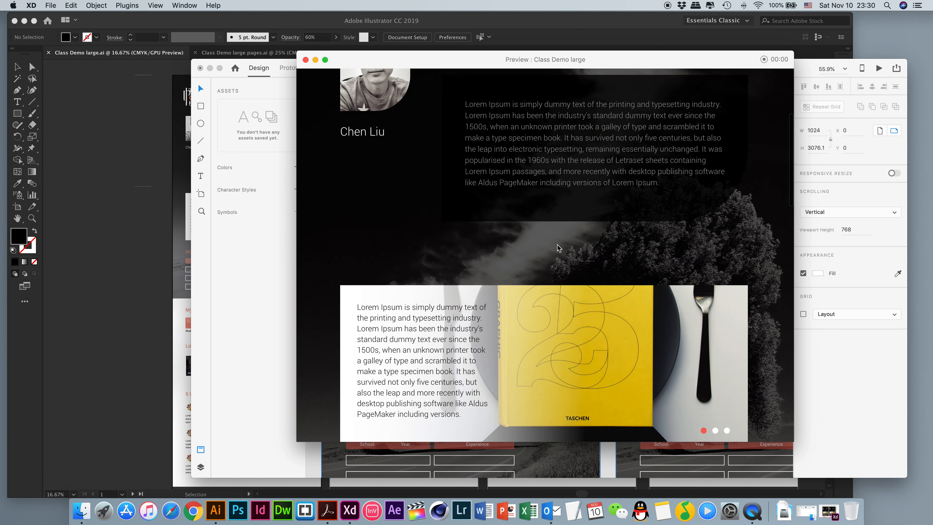
pyautogui.scroll(5, 558, 245)
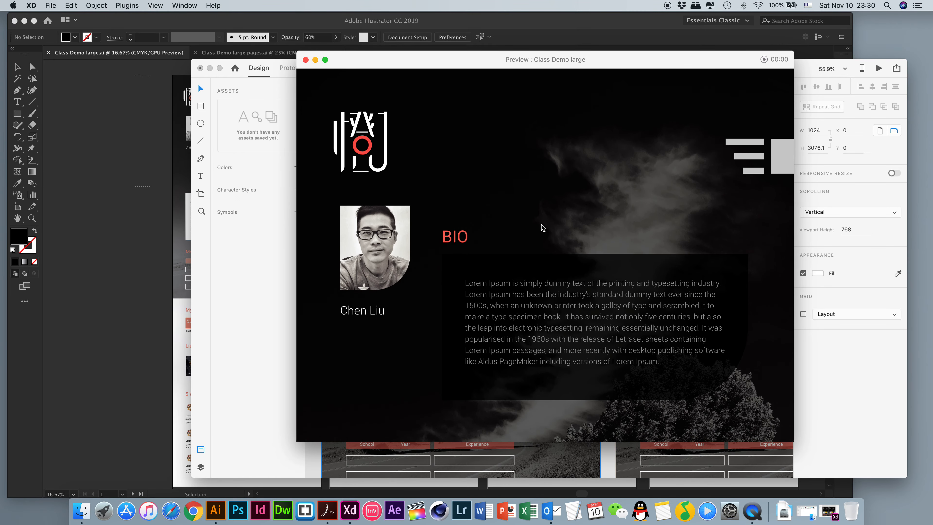
pyautogui.scroll(-10, 542, 224)
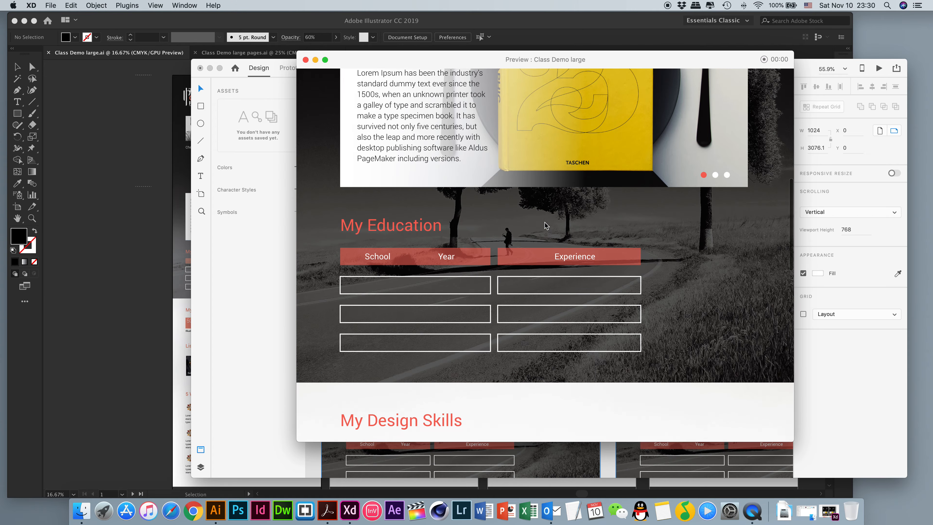
pyautogui.scroll(-5, 545, 222)
pyautogui.click(305, 60)
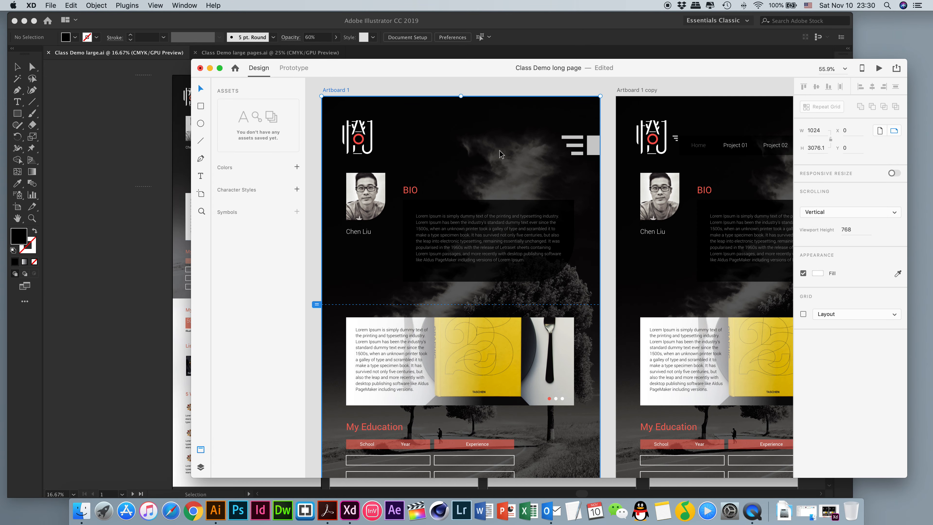
# - Set Artboard 1 copy to a height of 768 with vertical scrolling
pyautogui.hscroll(2, 552, 92)
pyautogui.click(603, 90)
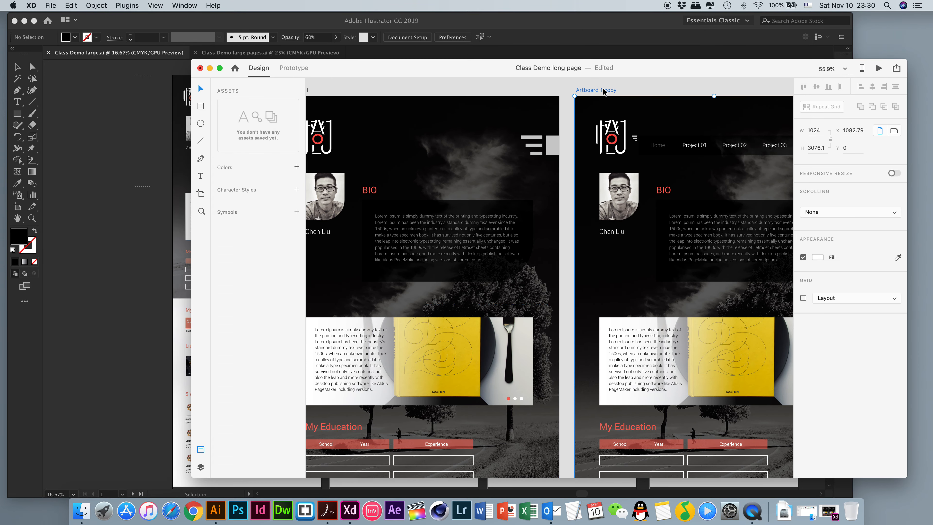
pyautogui.hscroll(6, 604, 90)
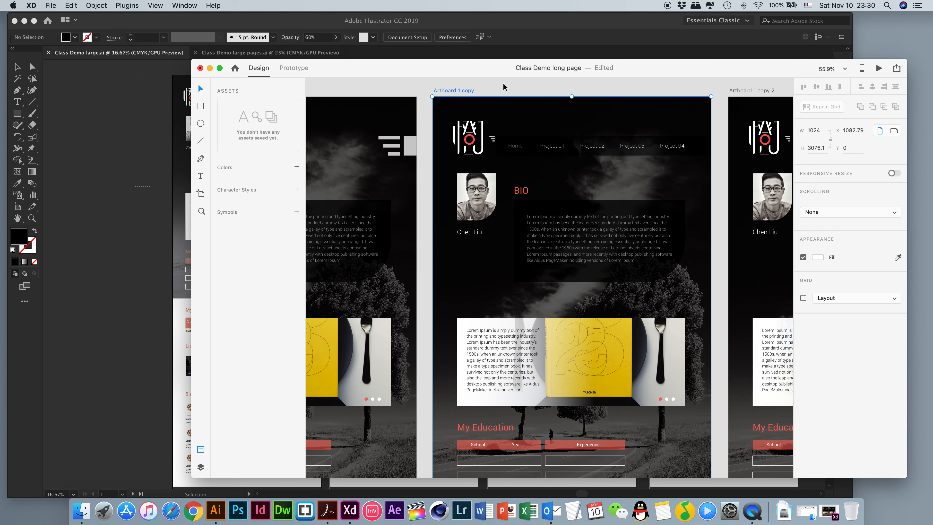
pyautogui.click(825, 148)
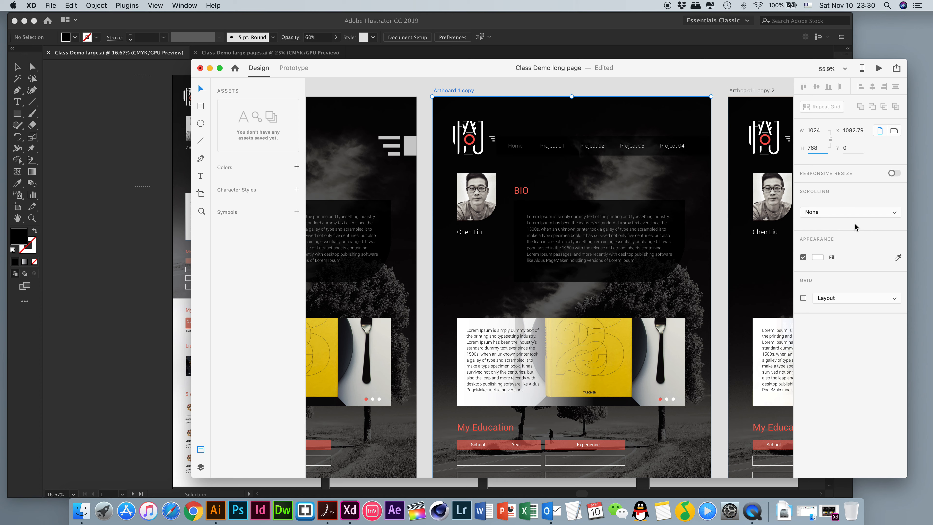
pyautogui.click(841, 213)
pyautogui.click(843, 222)
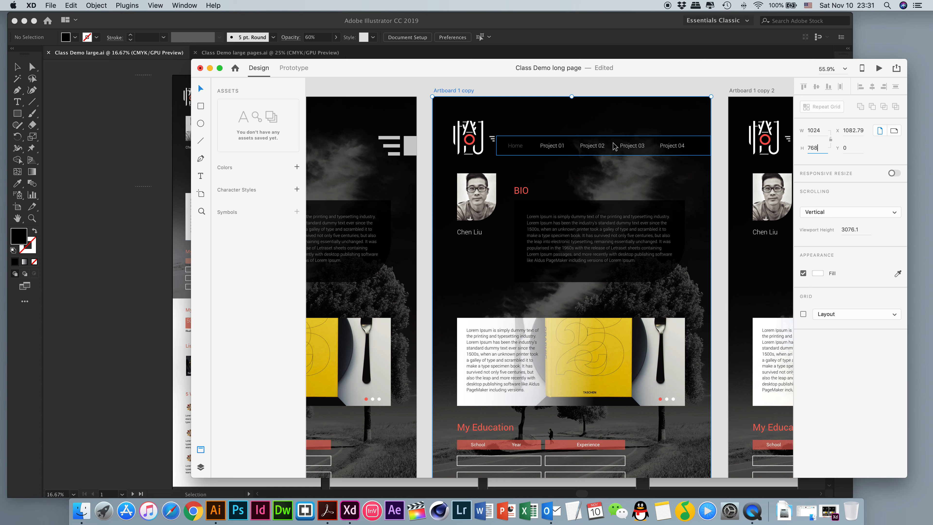
pyautogui.click(602, 86)
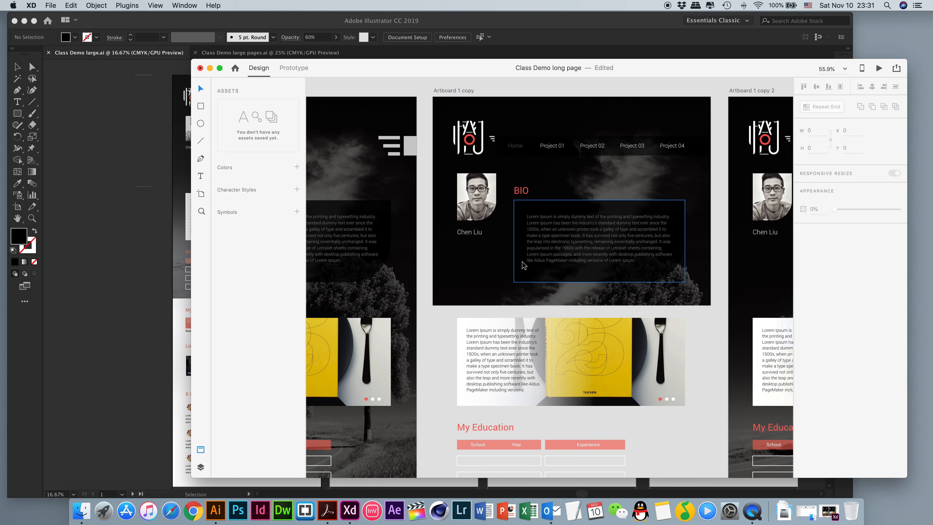
# - Extend Artboard 1 copy below its viewport and set its height to the full 3076.1
pyautogui.click(447, 93)
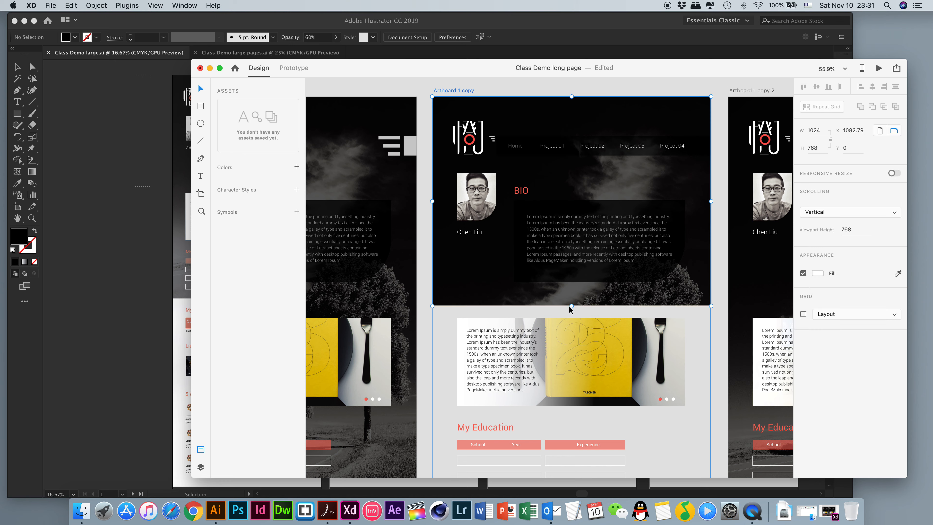
pyautogui.moveTo(571, 305); pyautogui.dragTo(570, 345)
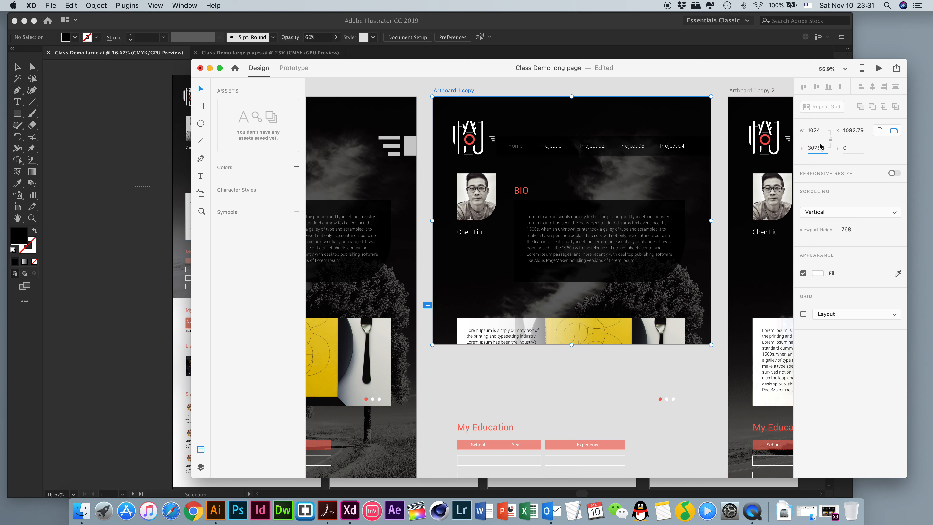
pyautogui.click(719, 112)
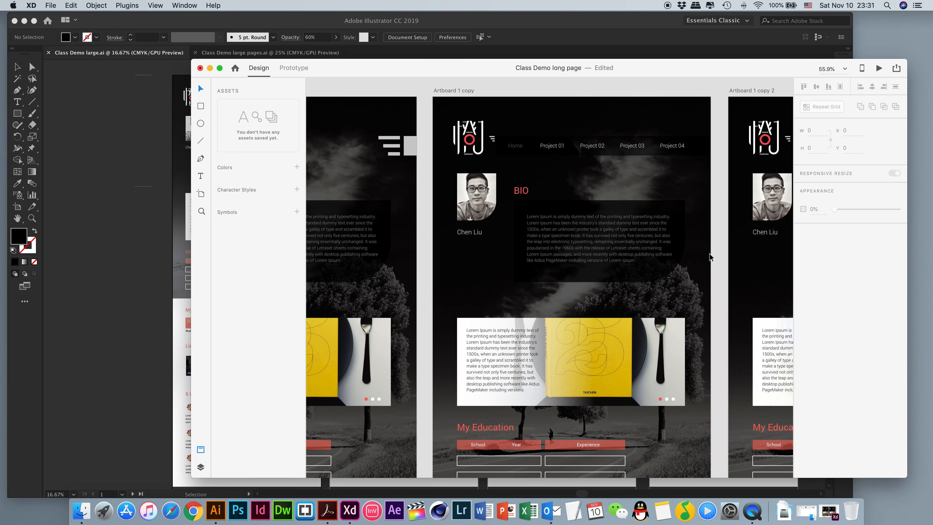
# - Set Artboard 1 copy 2 to vertical scrolling with a height of 768
pyautogui.hscroll(5, 710, 257)
pyautogui.click(573, 87)
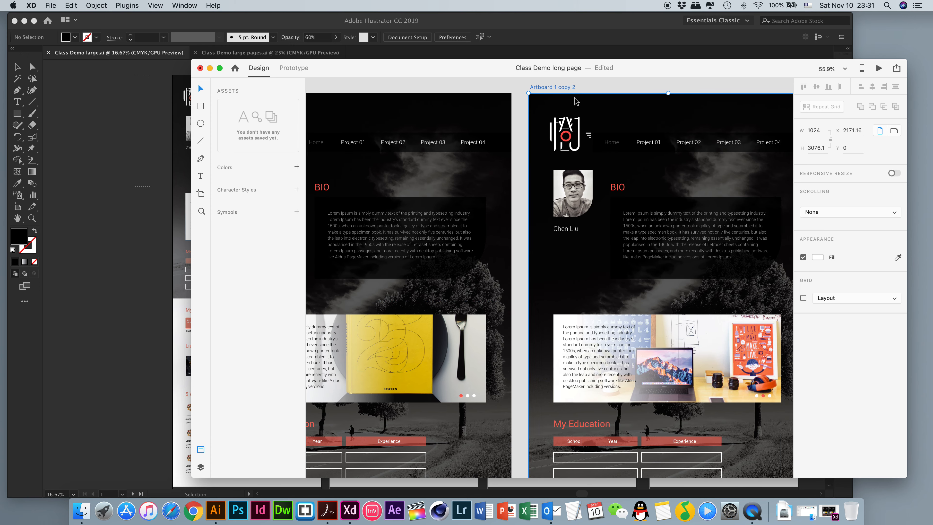
pyautogui.hscroll(3, 774, 163)
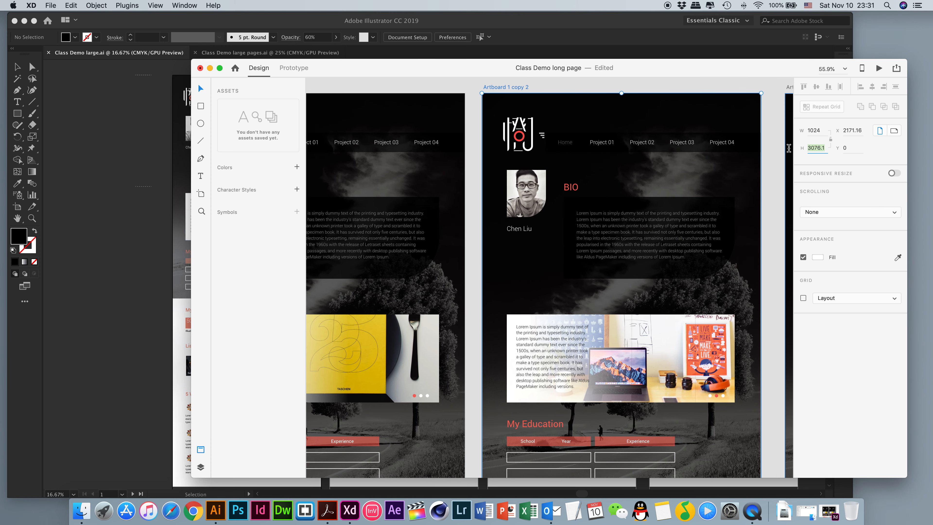
pyautogui.click(832, 216)
pyautogui.click(833, 221)
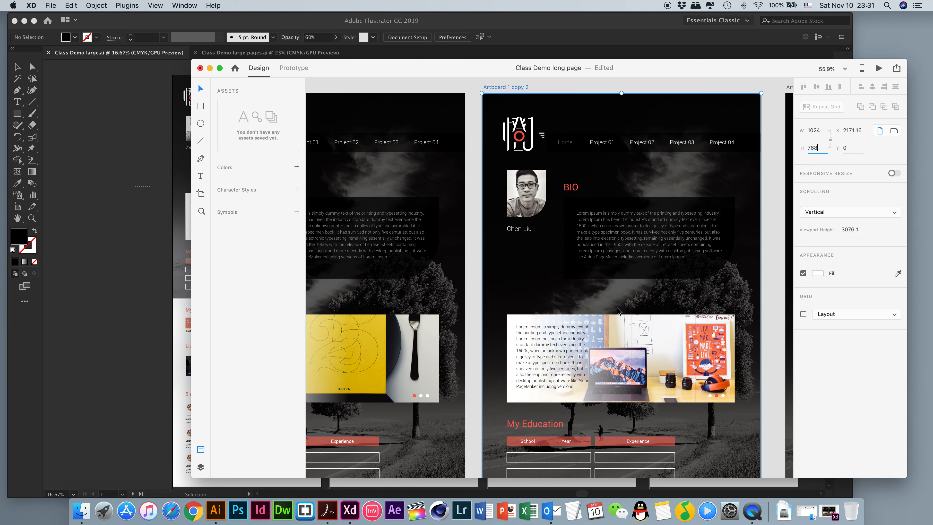
pyautogui.write('768')
pyautogui.press('Return')
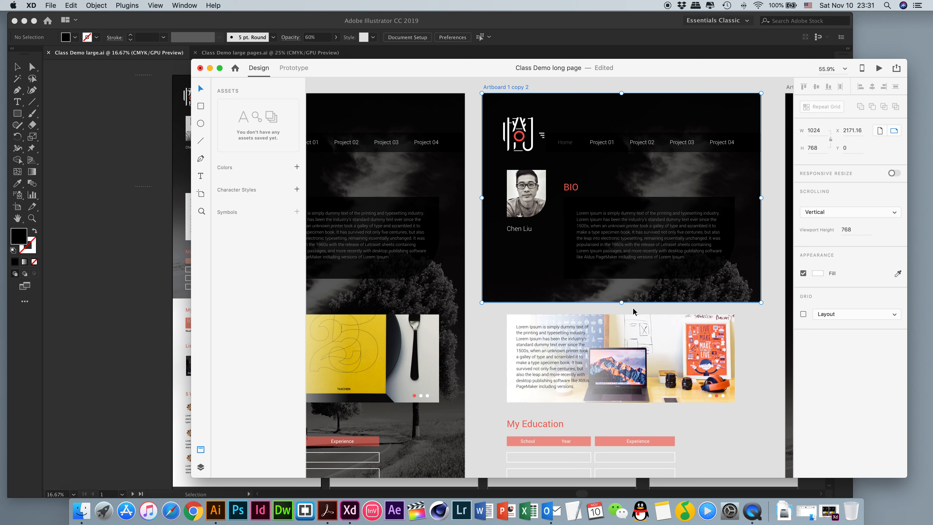
# - Extend Artboard 1 copy 2 past its viewport and set its height to 3076.1
pyautogui.moveTo(622, 304); pyautogui.dragTo(622, 354)
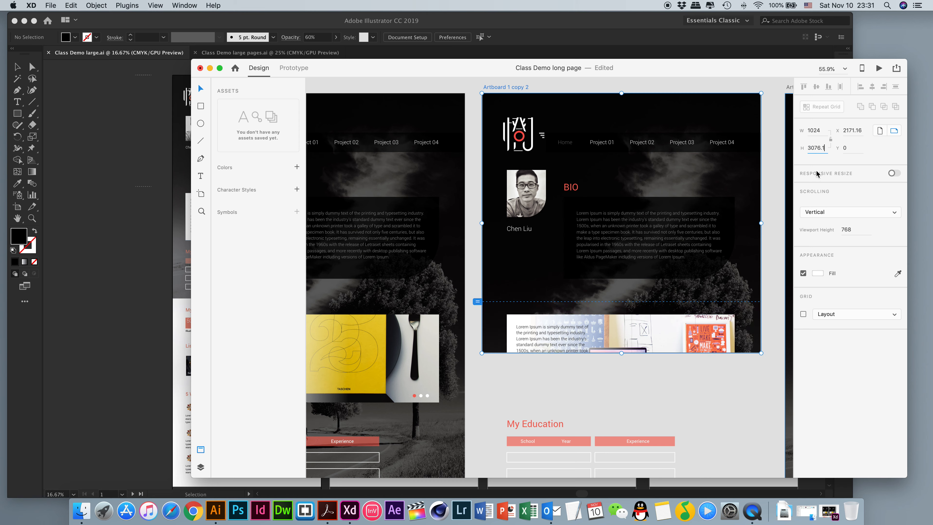
pyautogui.click(640, 89)
# - Give Artboard 1 copy 3 a height of 768 and vertical scrolling
pyautogui.hscroll(8, 748, 173)
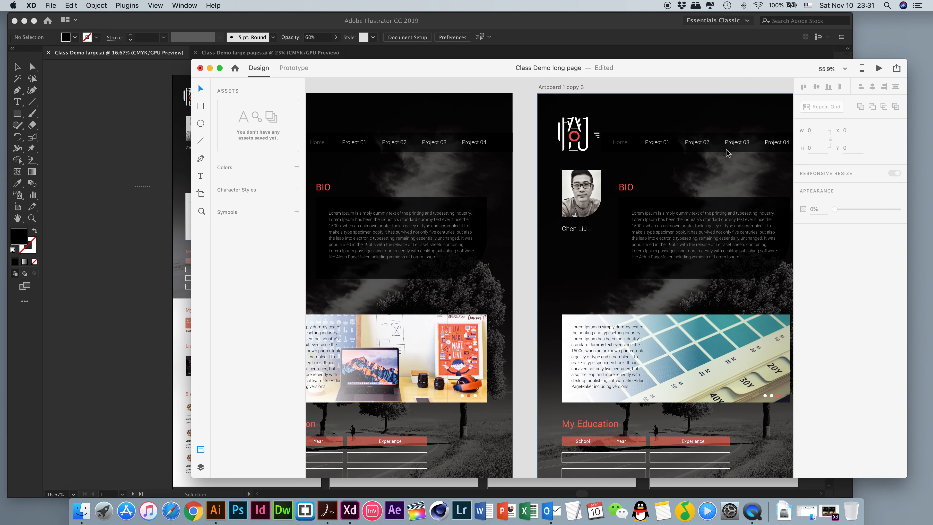
pyautogui.click(580, 90)
pyautogui.hscroll(3, 654, 154)
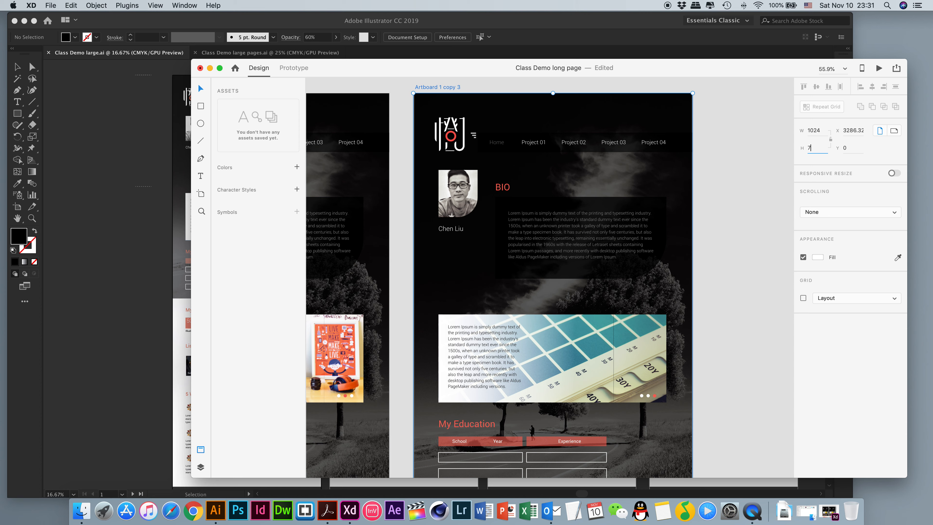
pyautogui.click(857, 213)
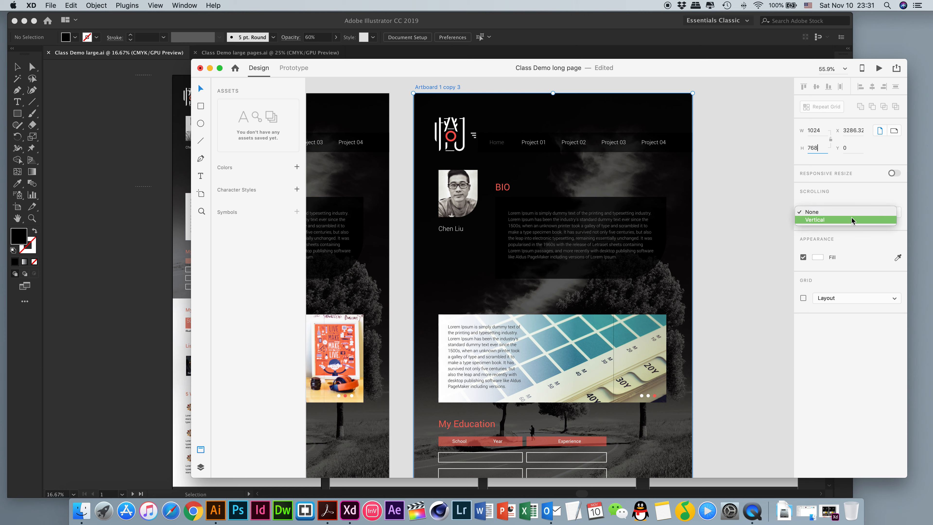
pyautogui.click(852, 219)
pyautogui.click(438, 88)
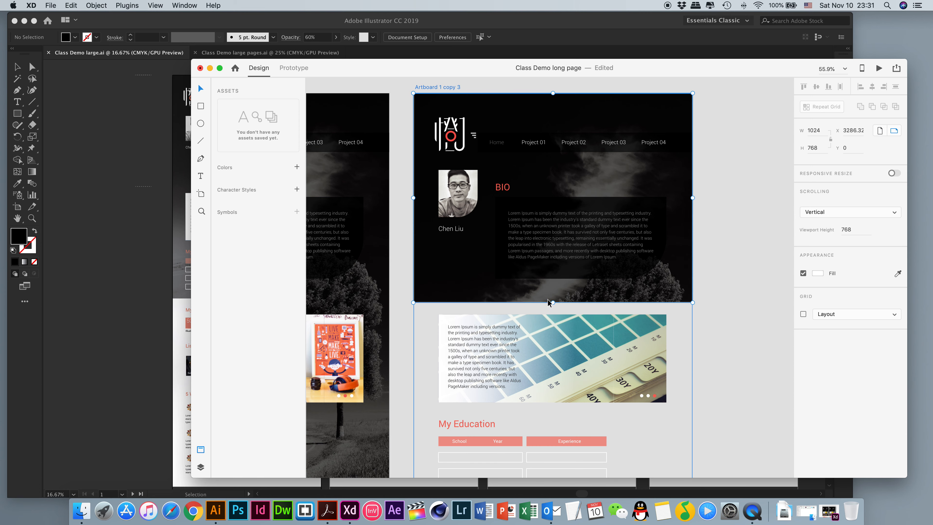
# - Extend Artboard 1 copy 3 beyond its viewport and paste 3076.1 as its height
pyautogui.moveTo(552, 301); pyautogui.dragTo(554, 324)
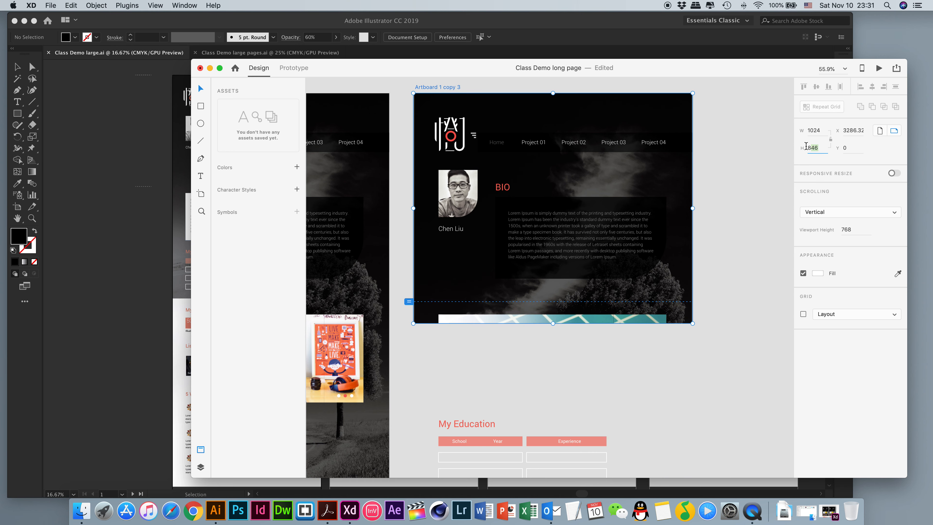
pyautogui.press('super+v')
pyautogui.click(724, 115)
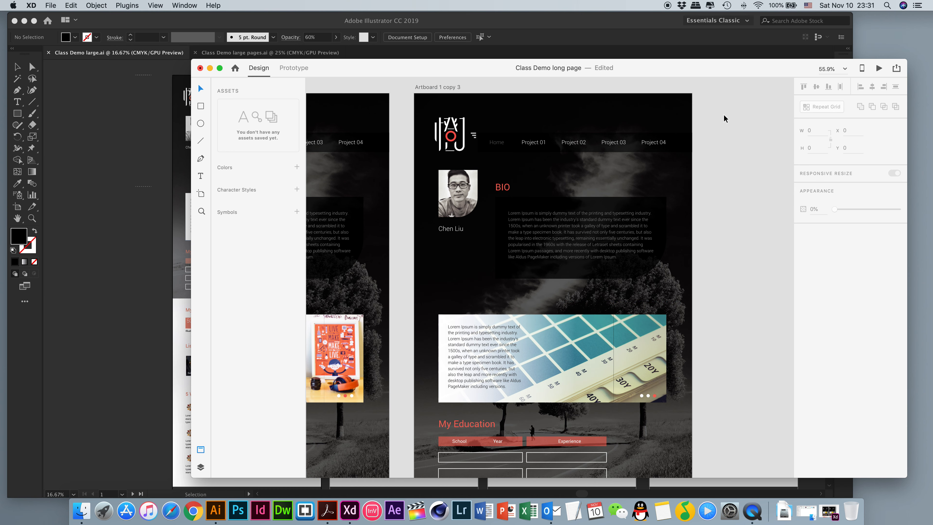
# - Preview the prototype from Artboard 1, checking the page's vertical scrolling and opening the navigation bar from the menu icon
pyautogui.click(436, 87)
pyautogui.hscroll(-20, 436, 90)
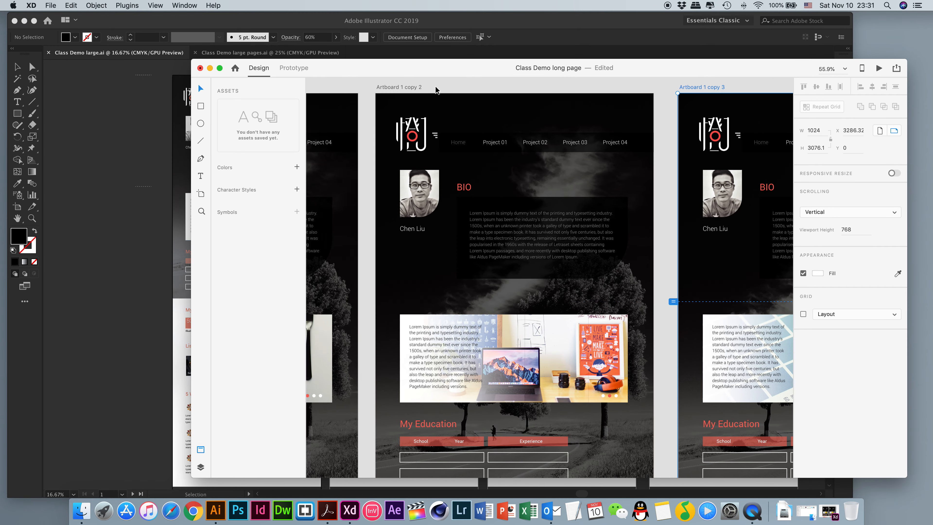
pyautogui.hscroll(5, 436, 90)
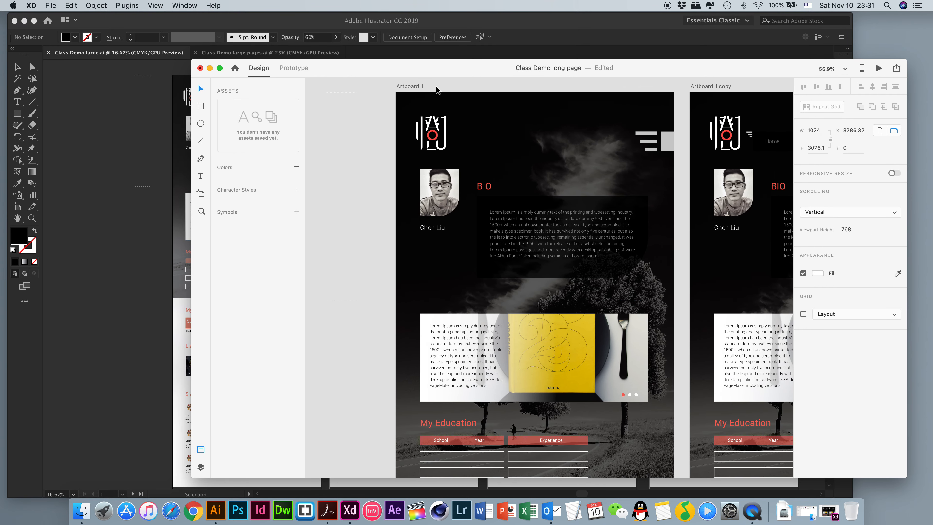
pyautogui.click(673, 190)
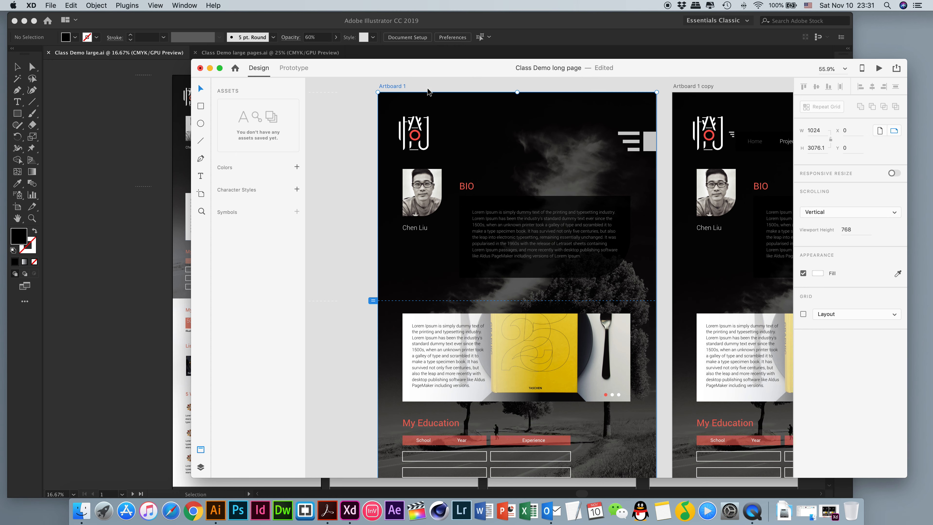
pyautogui.click(880, 69)
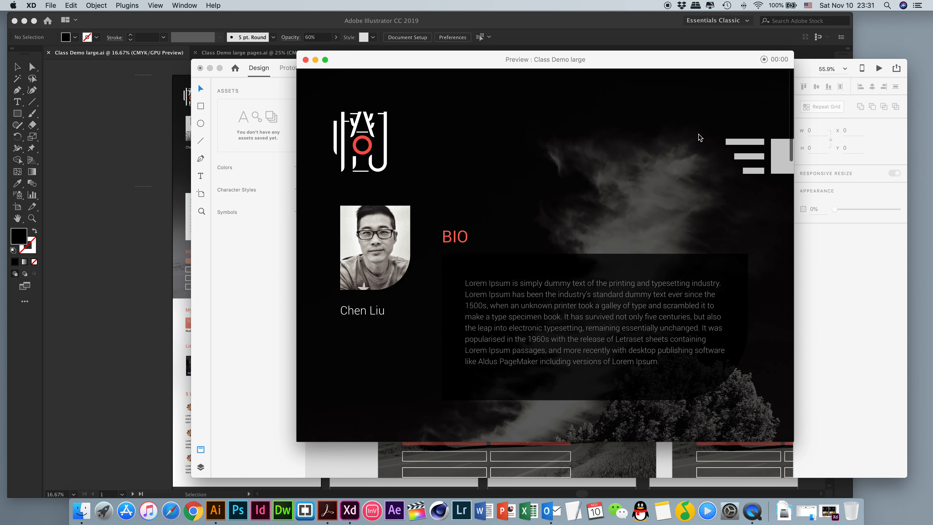
pyautogui.scroll(-20, 588, 208)
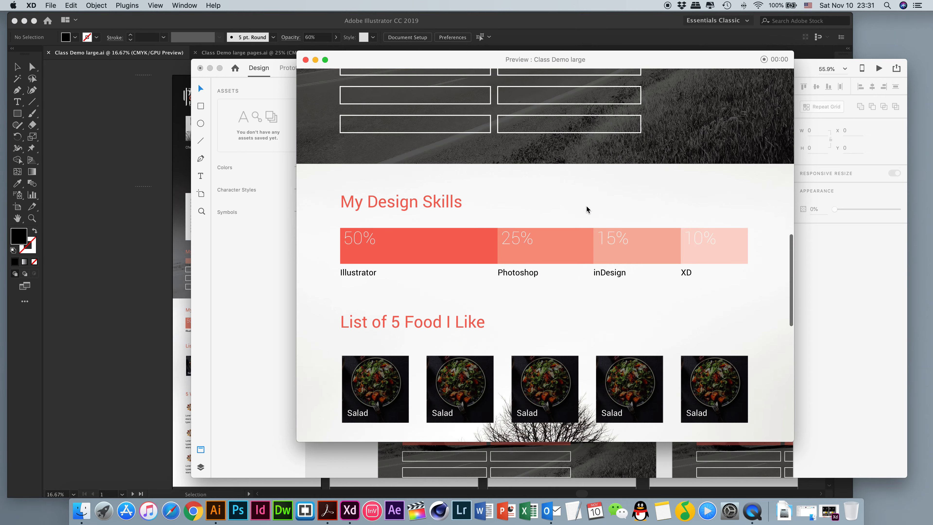
pyautogui.scroll(-8, 586, 208)
pyautogui.scroll(20, 586, 207)
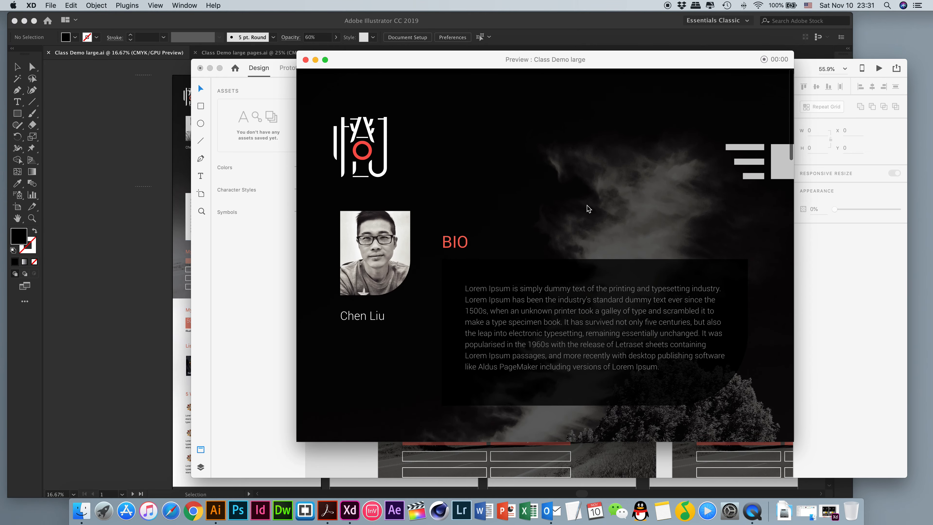
pyautogui.click(756, 157)
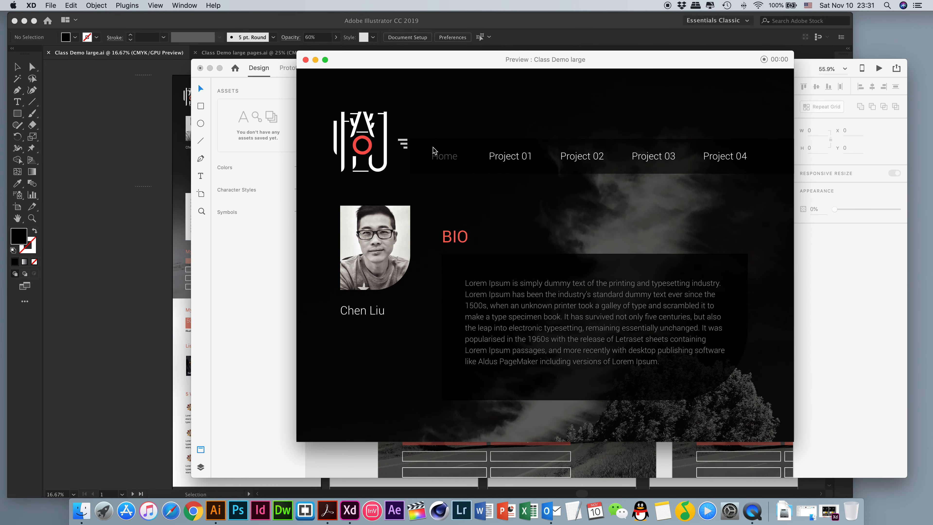
# - Collapse the navigation bar in the preview and close the preview window
pyautogui.click(406, 147)
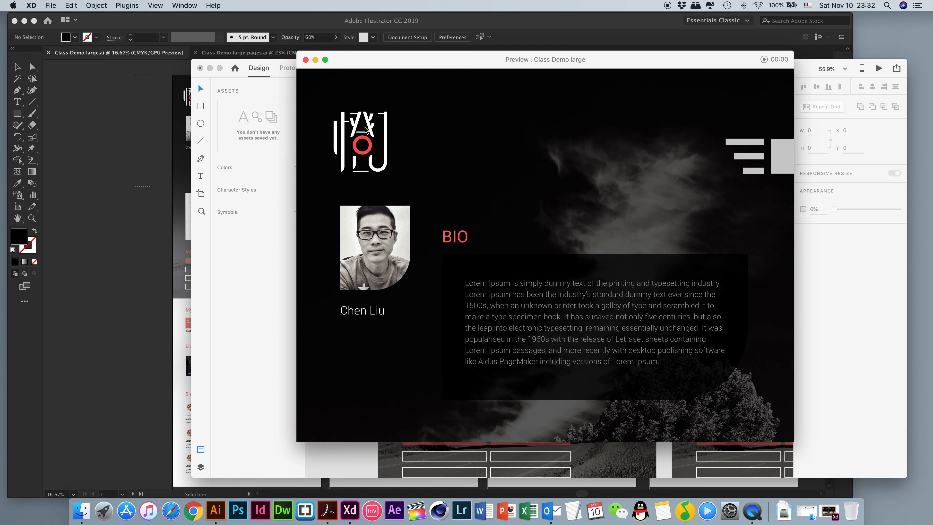
pyautogui.click(306, 60)
# - Examine the image sliders and their navigation dots across Artboard 1 copy, copy 2 and copy 3
pyautogui.hscroll(10, 633, 205)
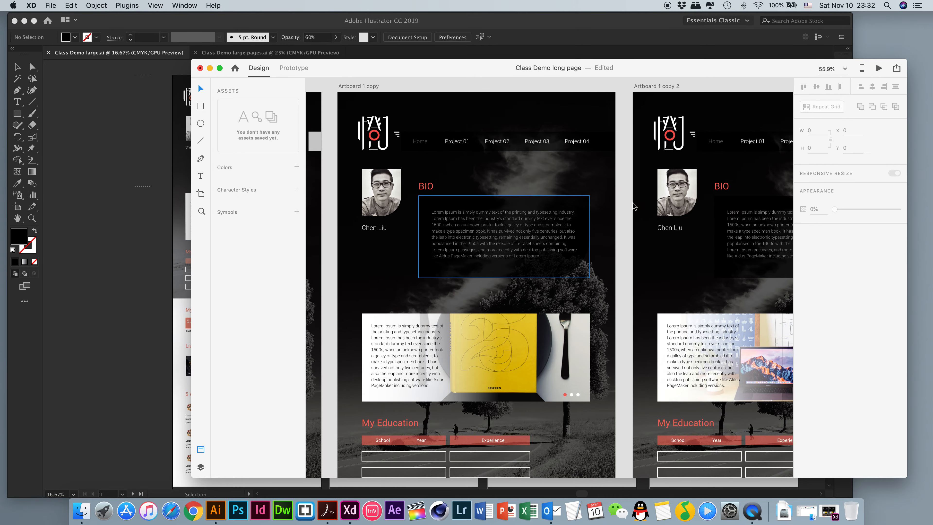
pyautogui.hscroll(-10, 633, 205)
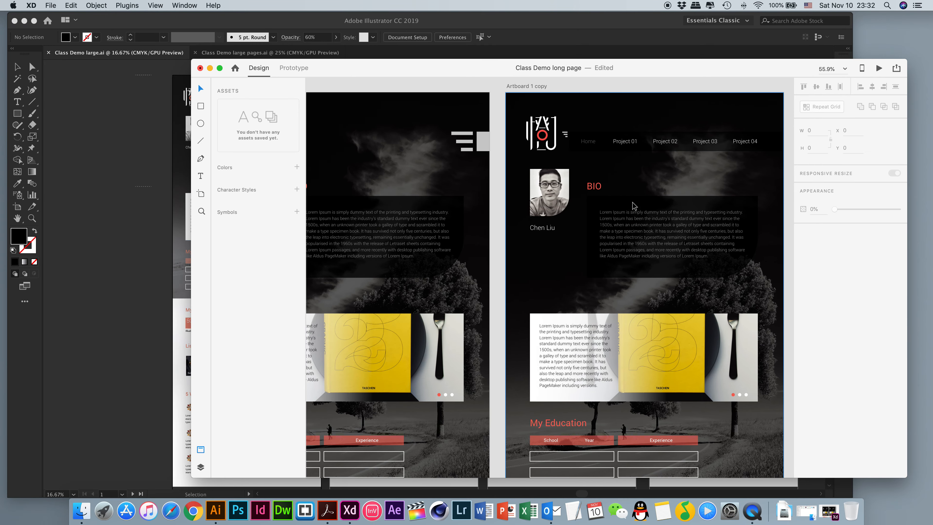
pyautogui.hscroll(5, 633, 205)
pyautogui.scroll(-2, 633, 206)
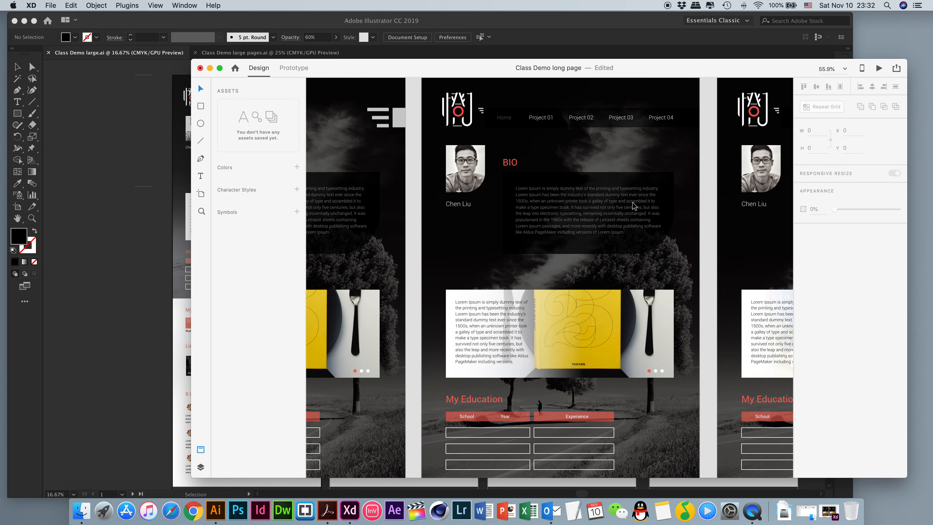
pyautogui.scroll(-2, 633, 206)
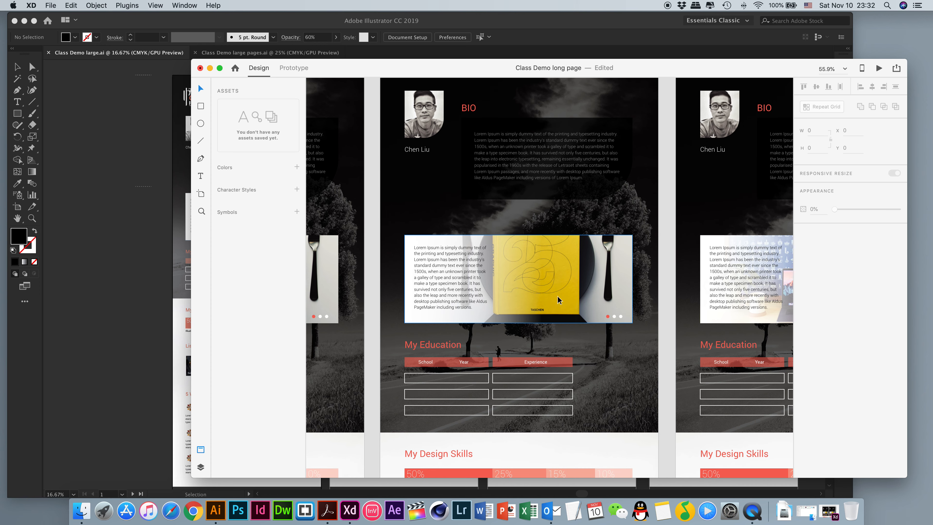
pyautogui.hscroll(5, 557, 299)
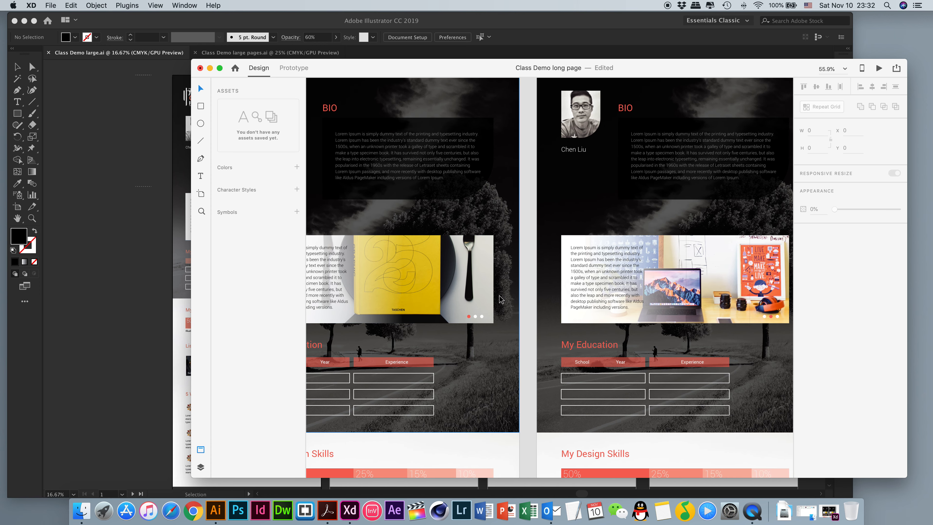
pyautogui.hscroll(9, 501, 298)
pyautogui.scroll(-1, 484, 294)
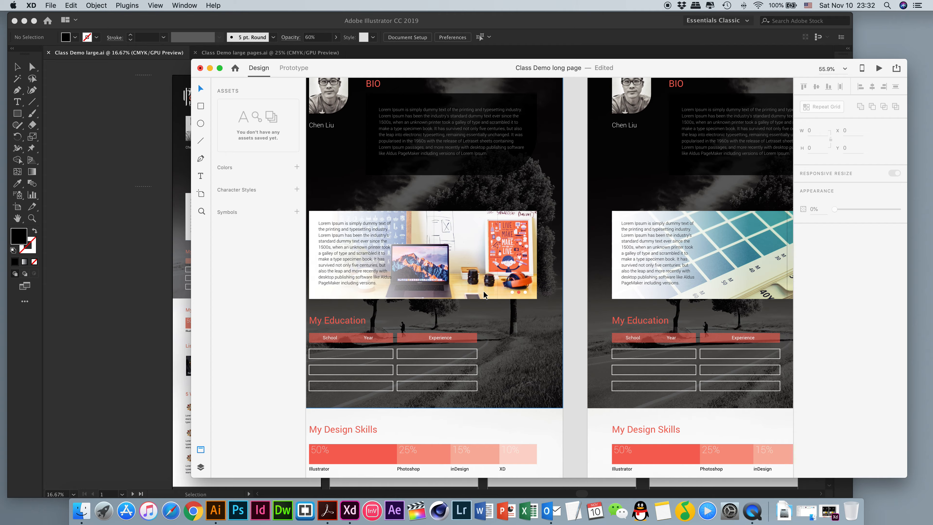
pyautogui.hscroll(-10, 483, 290)
pyautogui.hscroll(9, 481, 290)
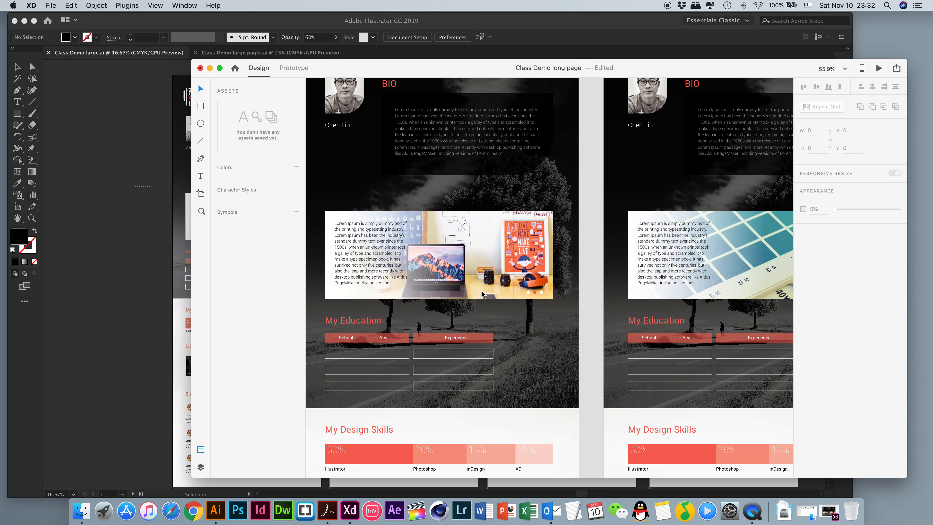
pyautogui.hscroll(4, 481, 290)
pyautogui.hscroll(-9, 481, 291)
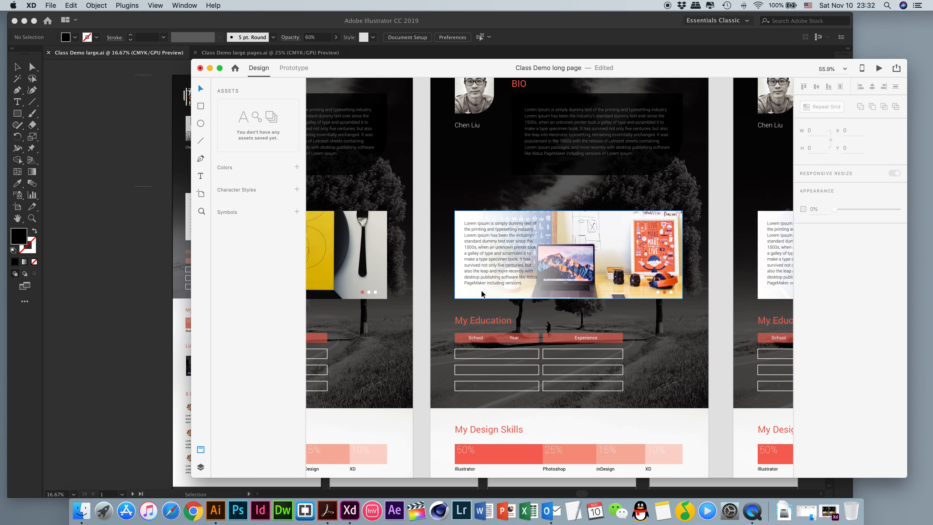
pyautogui.hscroll(-8, 482, 290)
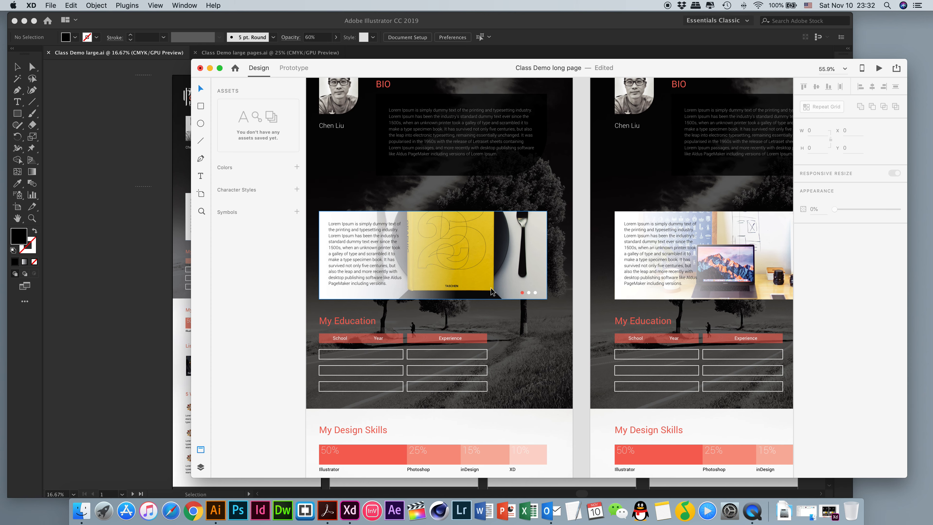
# - Link the second slider dot on Artboard 1 copy to Artboard 1 copy 2 with a tap-triggered Dissolve transition
pyautogui.click(529, 293)
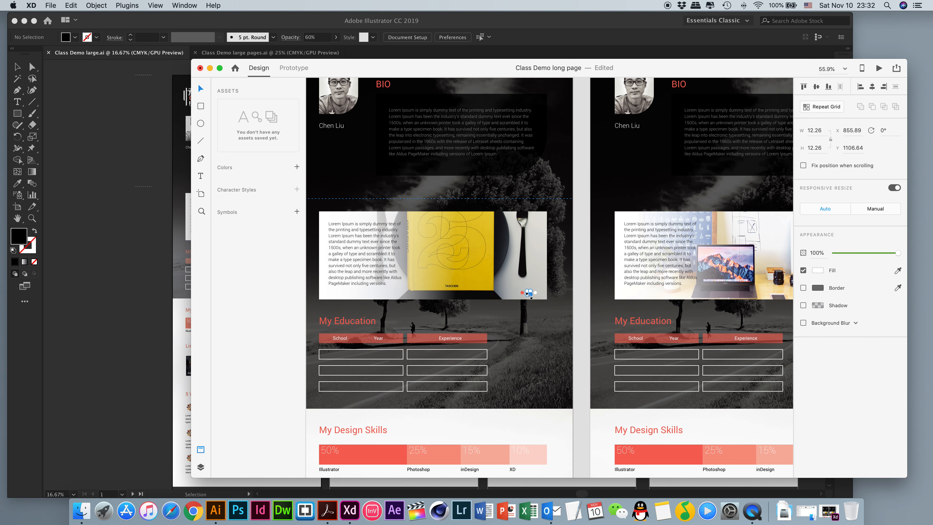
pyautogui.click(296, 69)
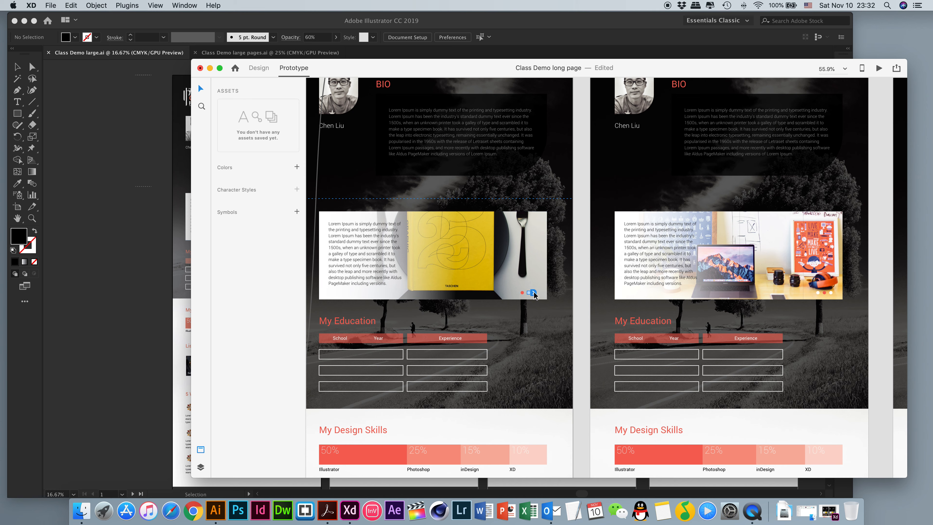
pyautogui.moveTo(534, 294); pyautogui.dragTo(591, 292)
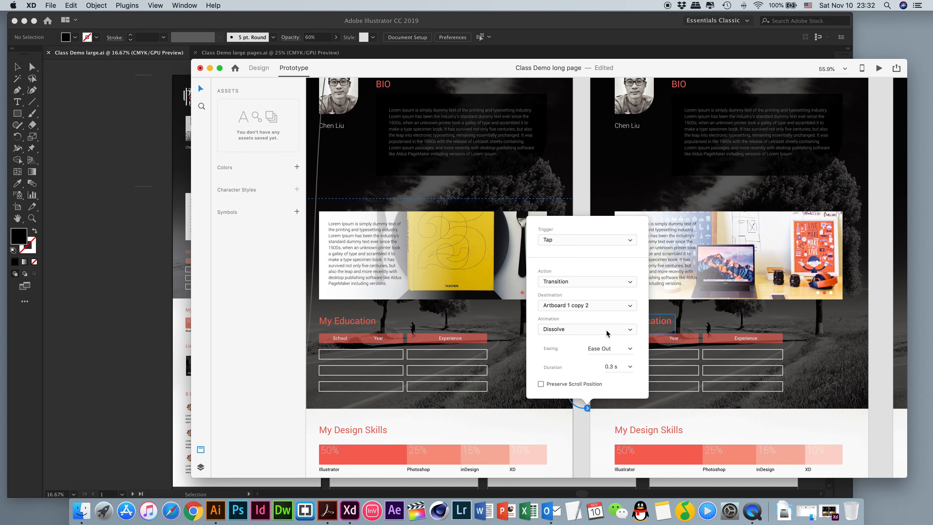
pyautogui.click(579, 196)
pyautogui.click(529, 293)
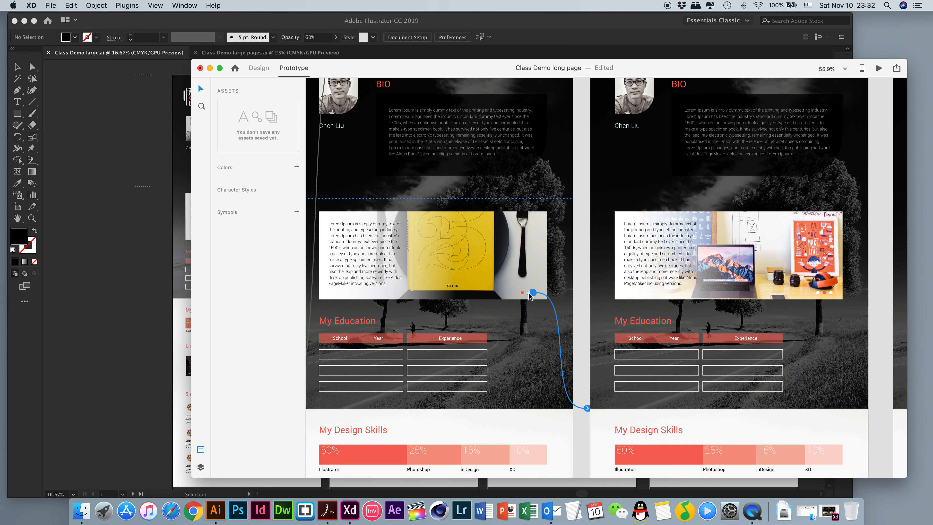
# - Link the third slider dot on Artboard 1 copy to Artboard 1 copy 3
pyautogui.hscroll(4, 603, 288)
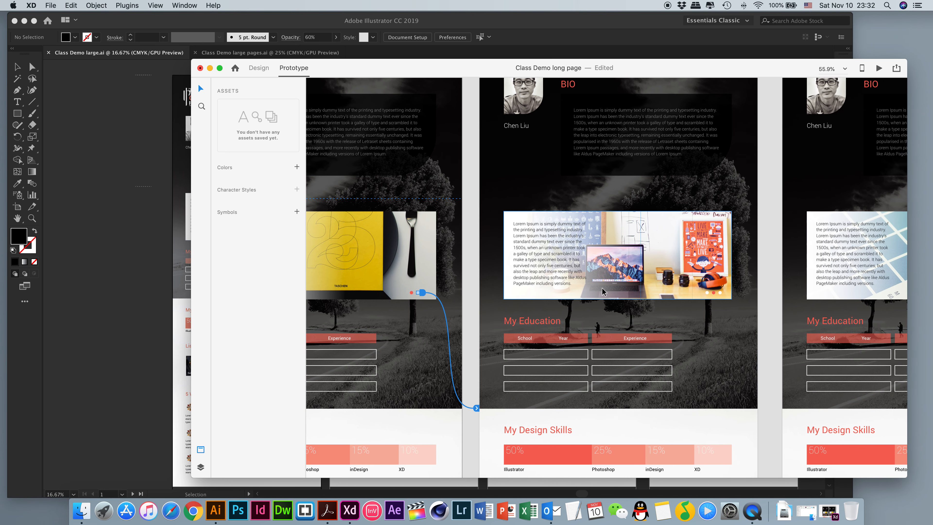
pyautogui.click(468, 294)
pyautogui.click(425, 293)
pyautogui.moveTo(430, 293); pyautogui.dragTo(784, 286)
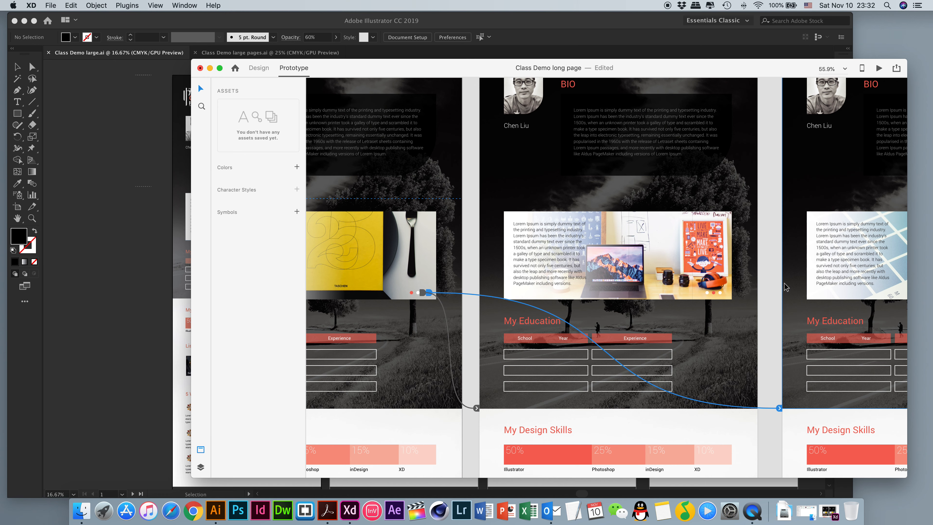
pyautogui.click(787, 176)
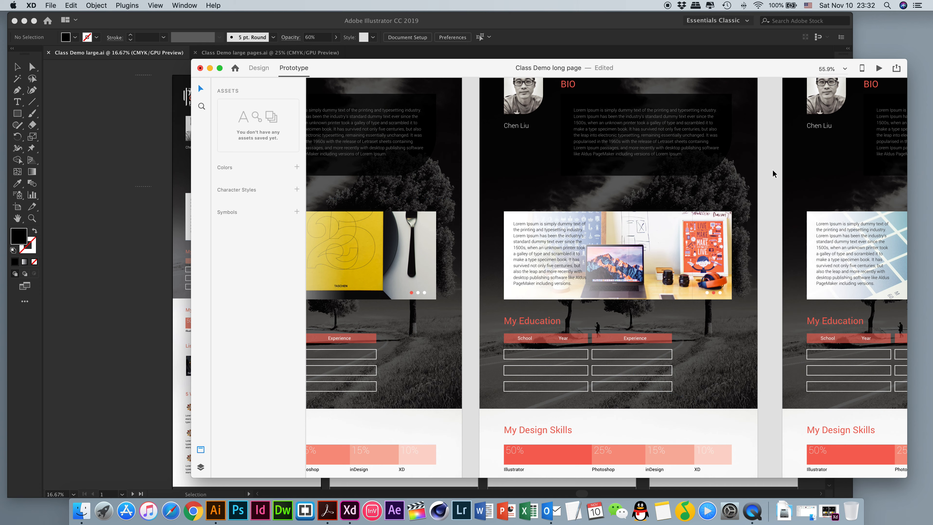
# - Link the first slider dot on Artboard 1 copy 2 back to Artboard 1 copy with a tap-triggered Dissolve transition
pyautogui.hscroll(2, 740, 263)
pyautogui.click(677, 294)
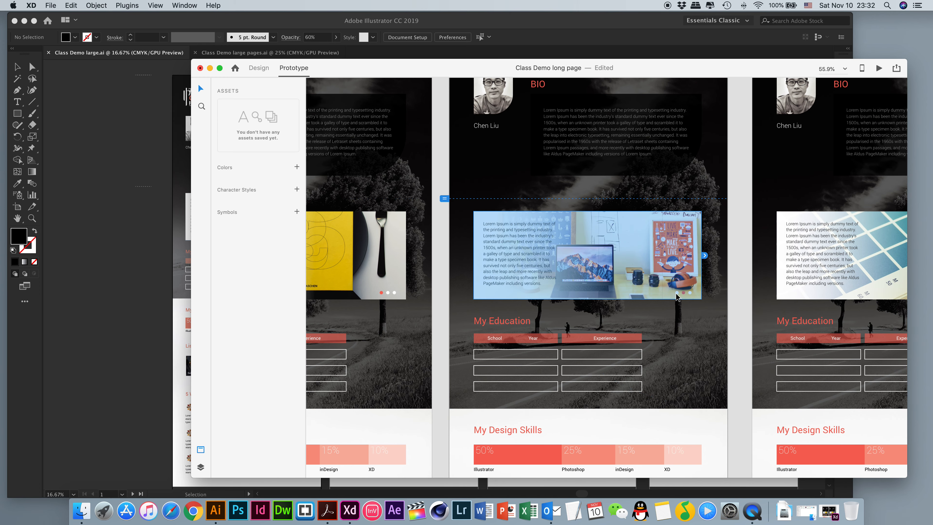
pyautogui.doubleClick(677, 293)
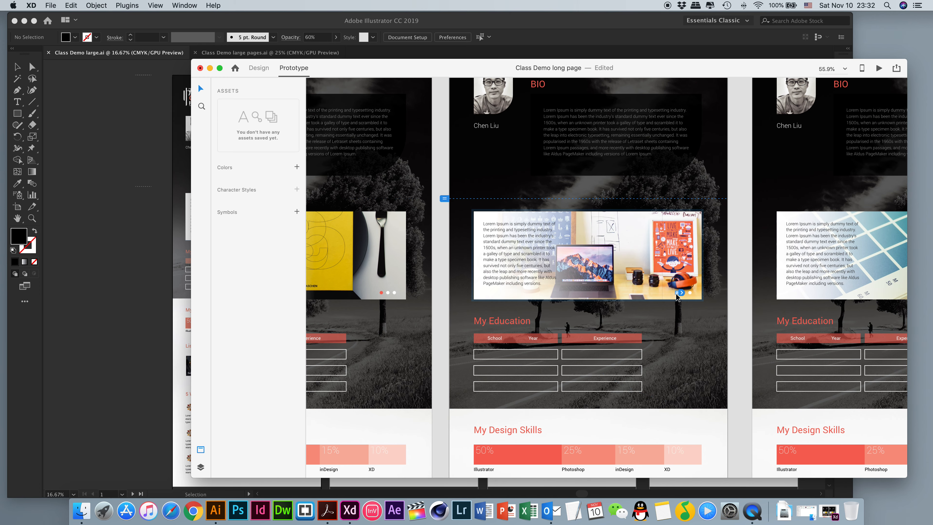
pyautogui.moveTo(682, 294); pyautogui.dragTo(431, 297)
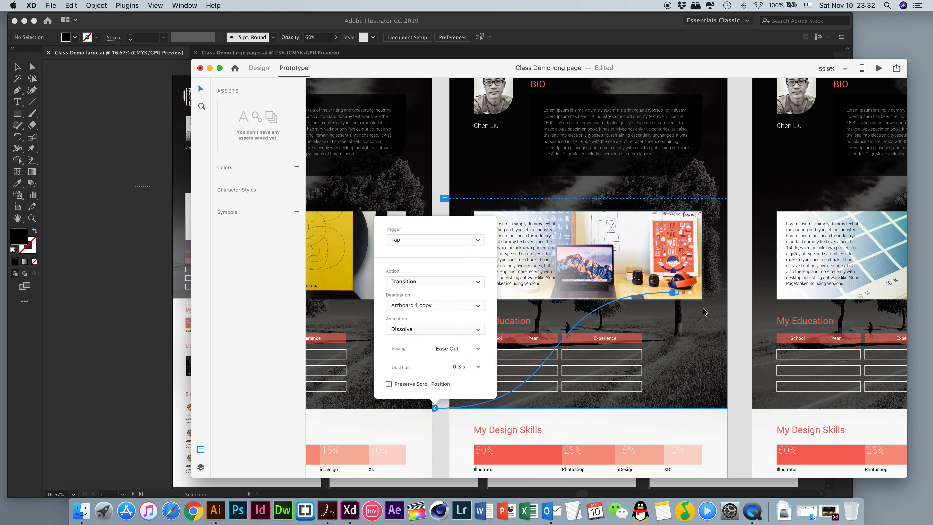
# - Link the third slider dot on Artboard 1 copy 2 to Artboard 1 copy 3 with a tap-triggered Dissolve transition
pyautogui.click(690, 294)
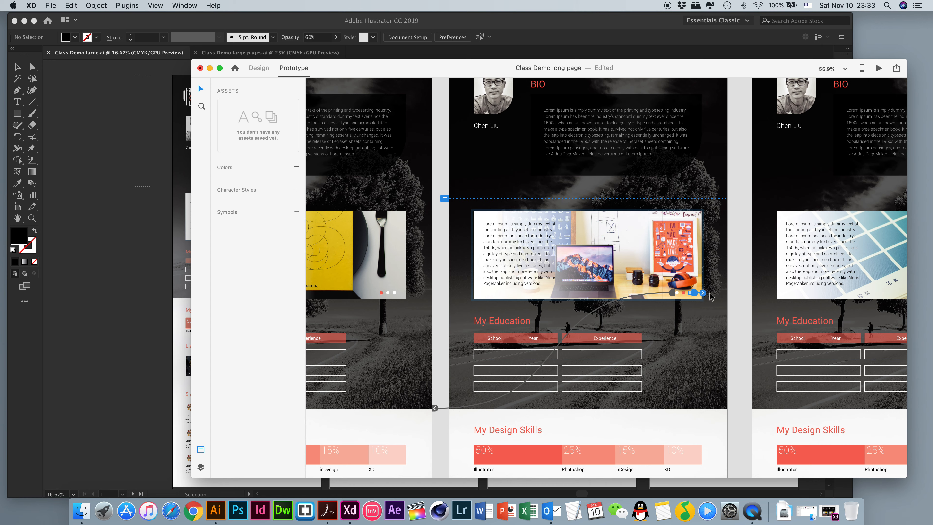
pyautogui.moveTo(704, 293); pyautogui.dragTo(754, 295)
pyautogui.hscroll(3, 814, 319)
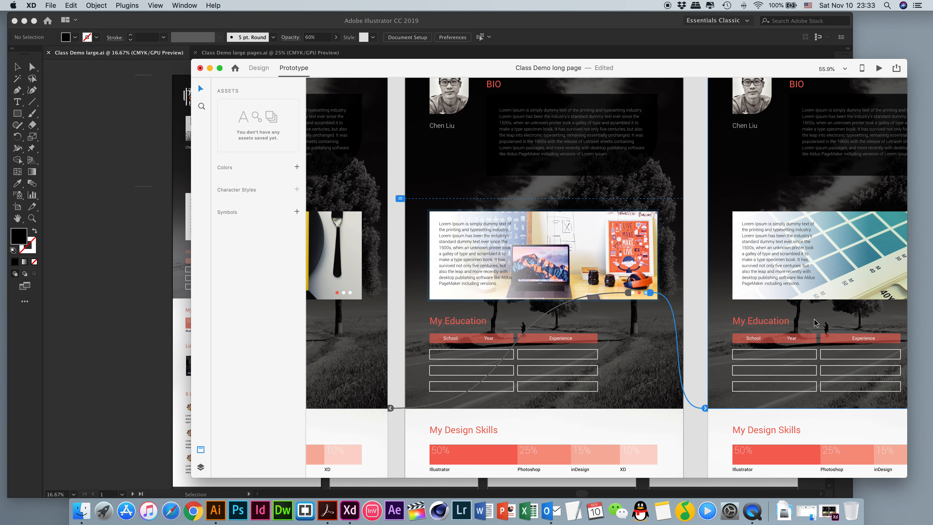
pyautogui.click(781, 296)
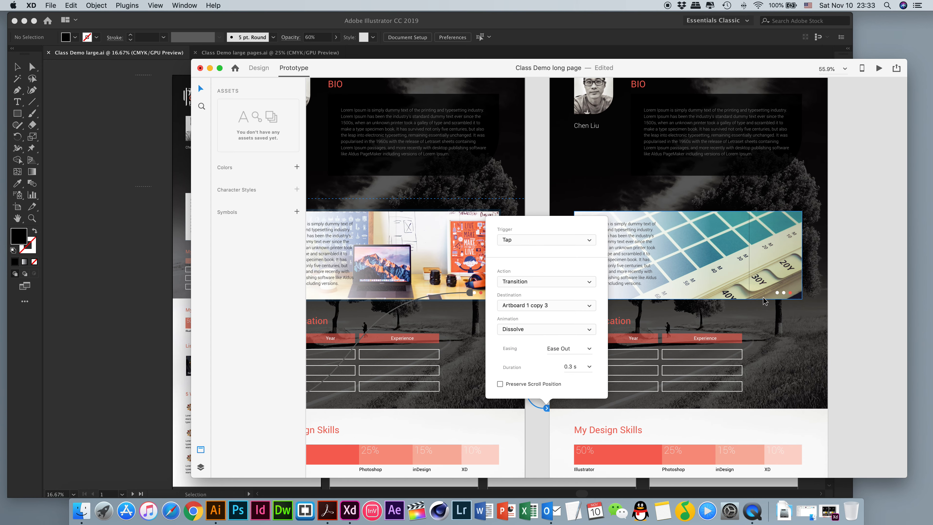
pyautogui.hscroll(-5, 764, 301)
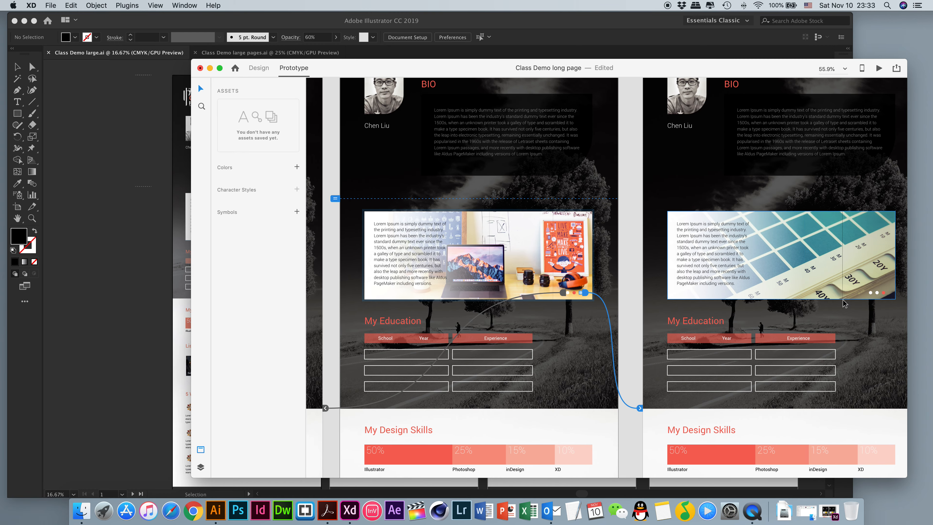
# - Link the first slider dot on Artboard 1 copy 3 to Artboard 1 copy with a tap-triggered Dissolve transition
pyautogui.click(869, 294)
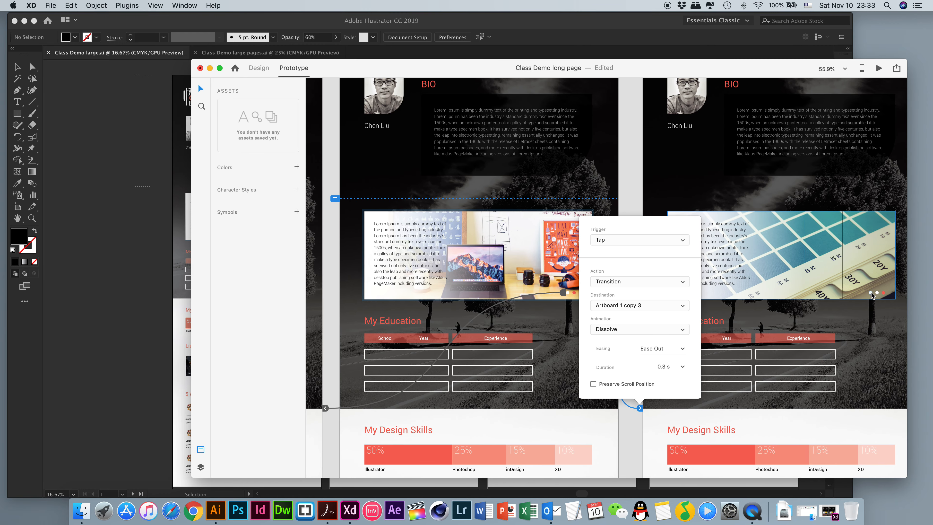
pyautogui.click(872, 294)
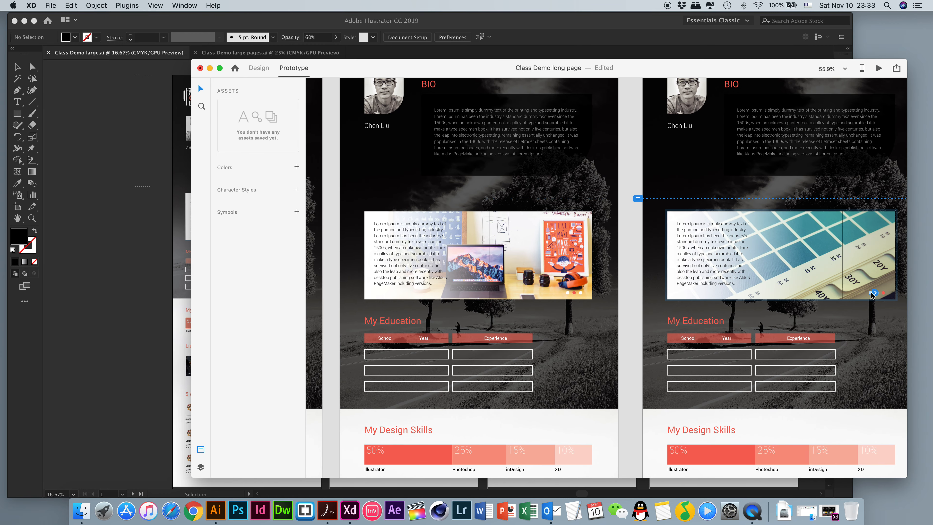
pyautogui.moveTo(875, 293); pyautogui.dragTo(328, 296)
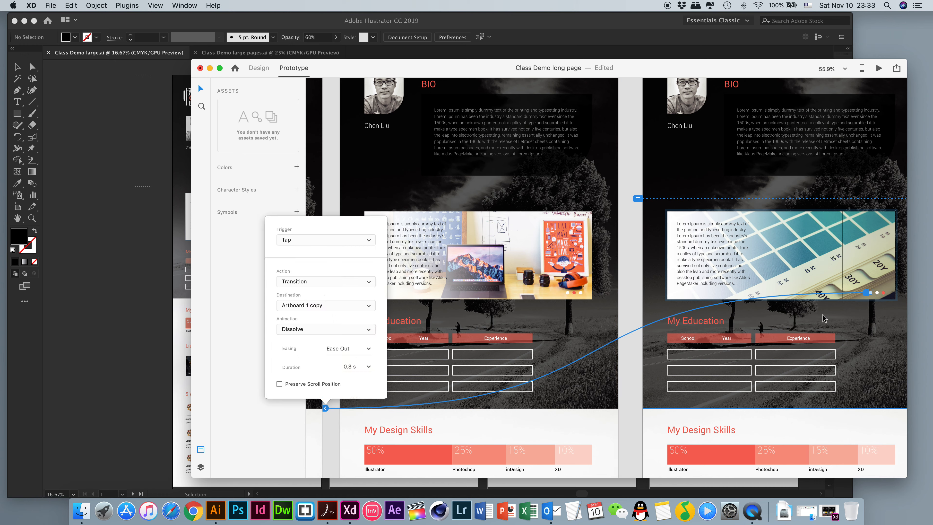
# - Link the second slider dot on Artboard 1 copy 3 to Artboard 1 copy 2
pyautogui.click(877, 296)
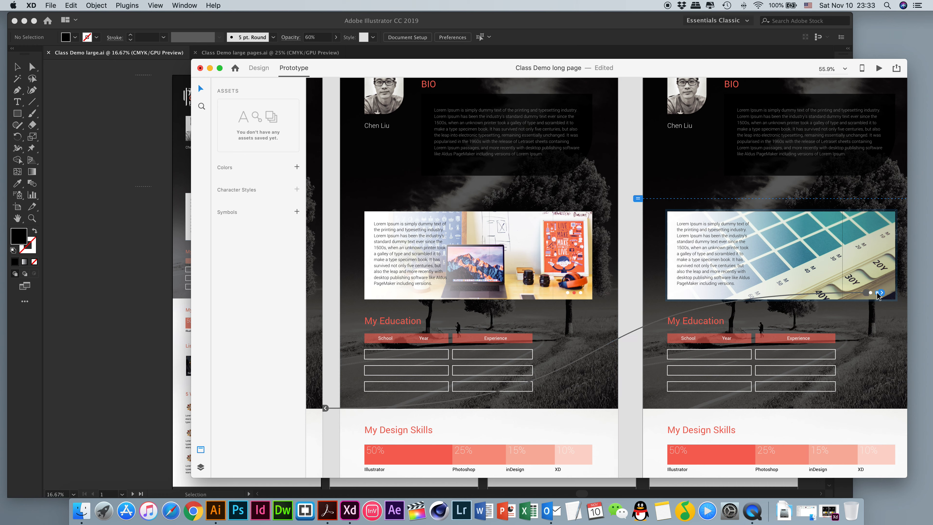
pyautogui.moveTo(883, 294); pyautogui.dragTo(620, 280)
pyautogui.click(625, 201)
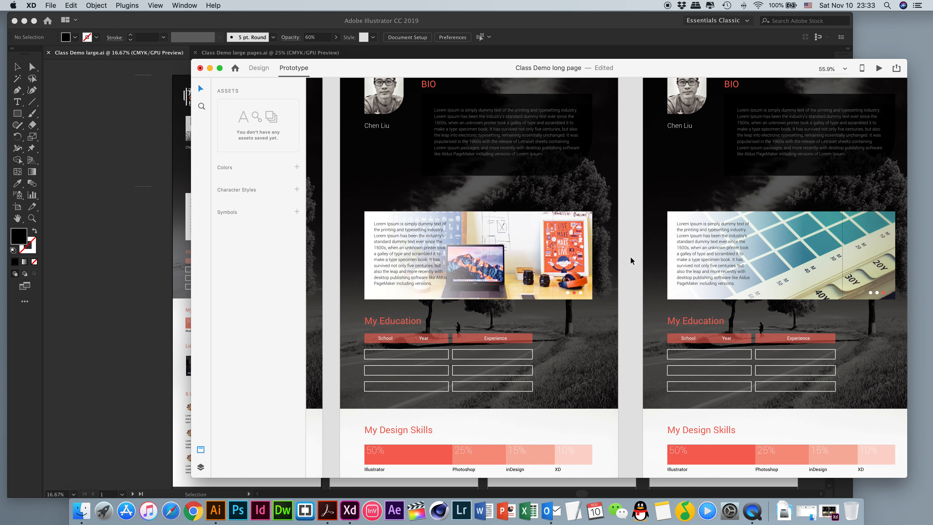
# - Run the prototype preview and test collapsing and expanding the navigation menu in the page header
pyautogui.hscroll(-5, 630, 257)
pyautogui.hscroll(-5, 631, 256)
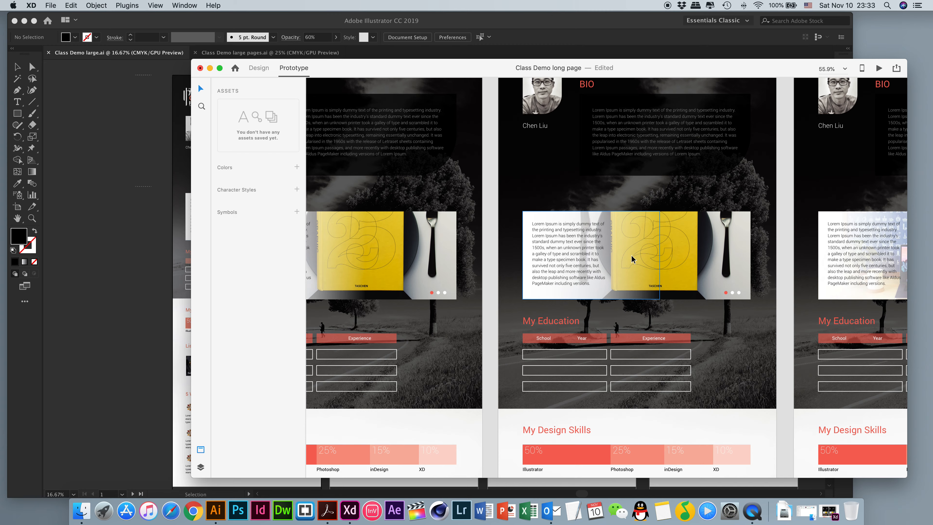
pyautogui.scroll(5, 631, 256)
pyautogui.scroll(-8, 631, 255)
pyautogui.hscroll(8, 632, 256)
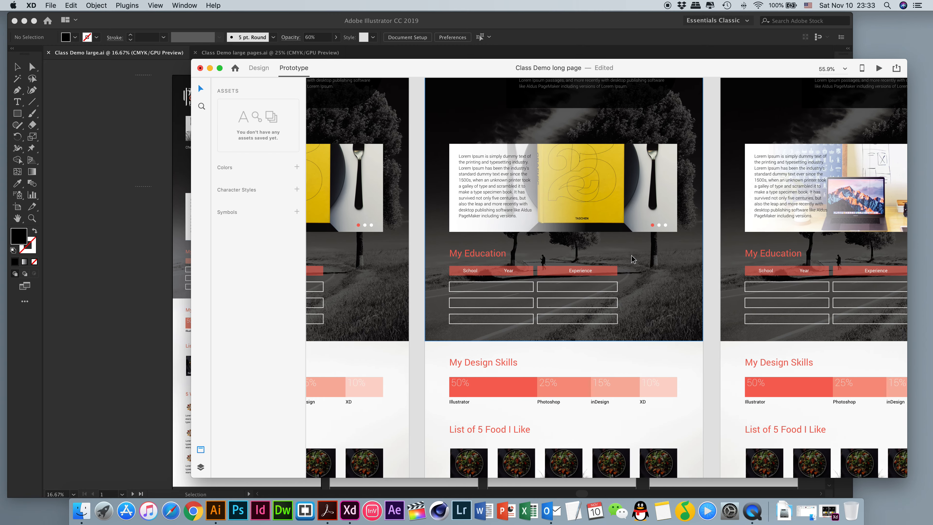
pyautogui.click(880, 69)
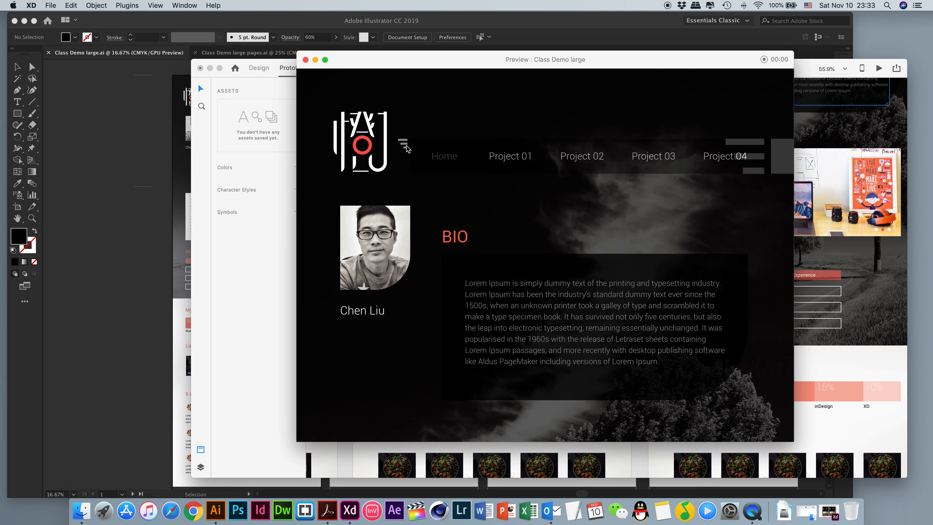
pyautogui.scroll(-3, 640, 209)
pyautogui.scroll(-3, 639, 209)
pyautogui.scroll(5, 639, 207)
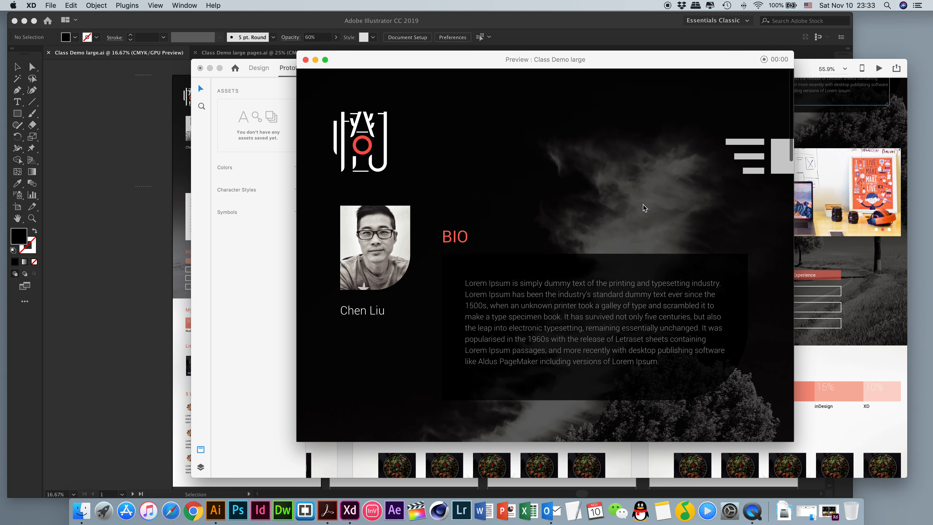
pyautogui.moveTo(751, 160)
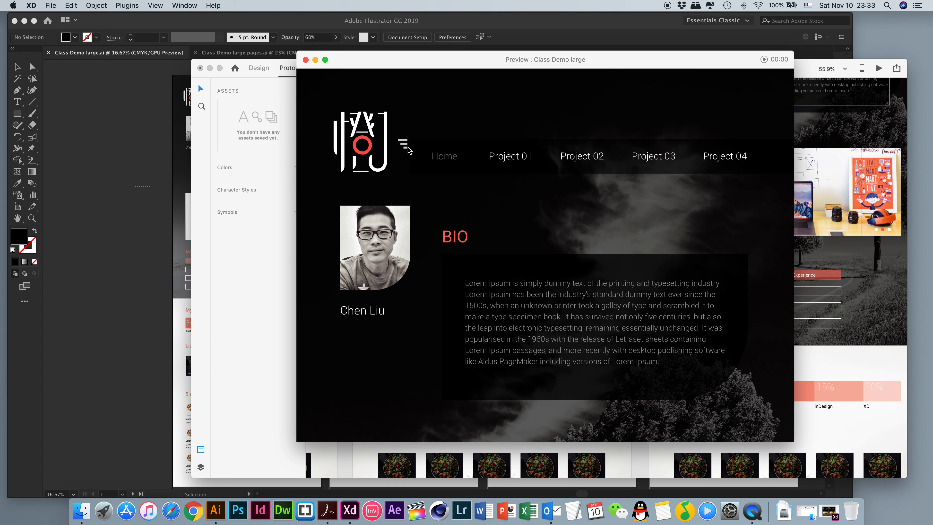
# - Test the second image slider dot from the first slide in the preview and check the slide it opens
pyautogui.scroll(-4, 569, 210)
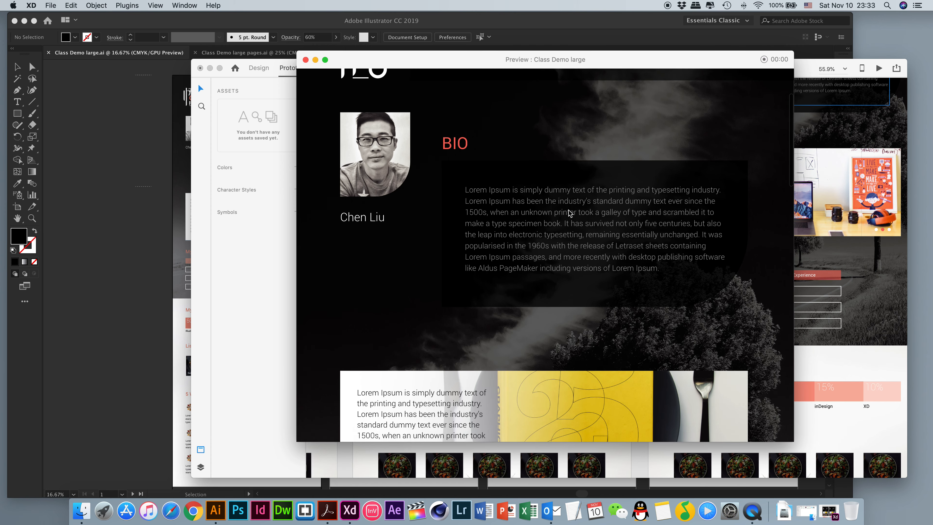
pyautogui.scroll(-6, 568, 210)
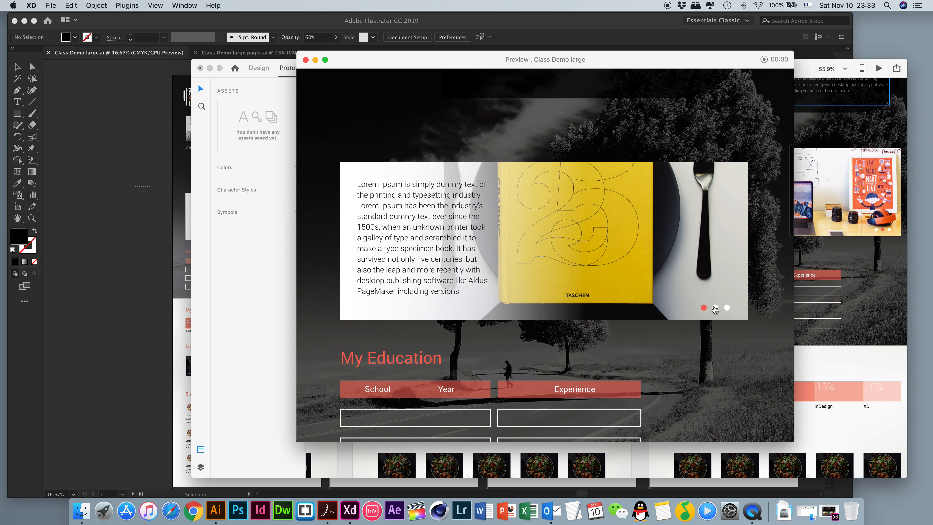
pyautogui.click(717, 309)
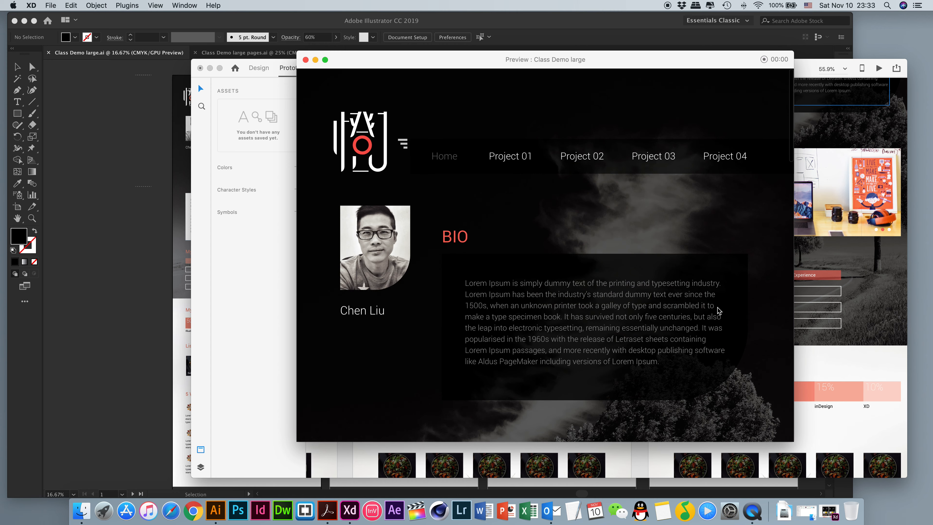
pyautogui.moveTo(460, 66); pyautogui.dragTo(423, 59)
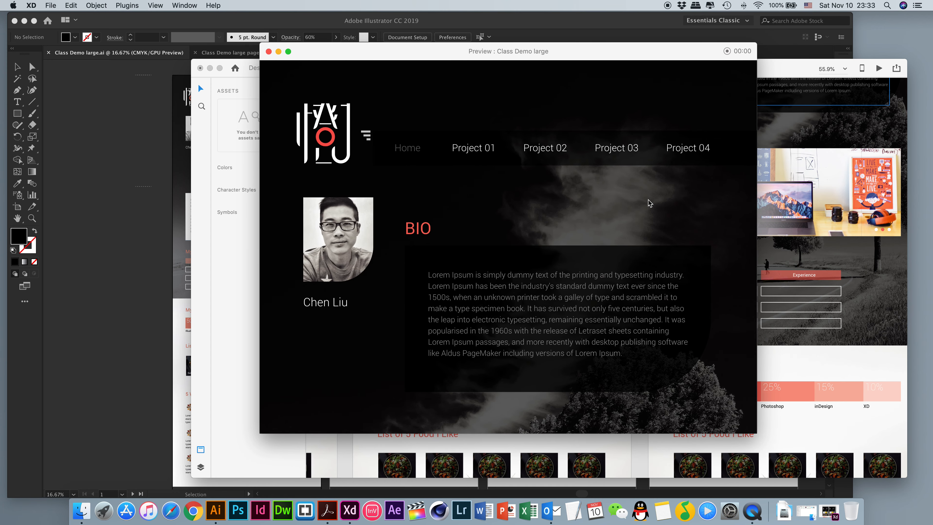
pyautogui.scroll(-3, 648, 200)
pyautogui.scroll(3, 648, 200)
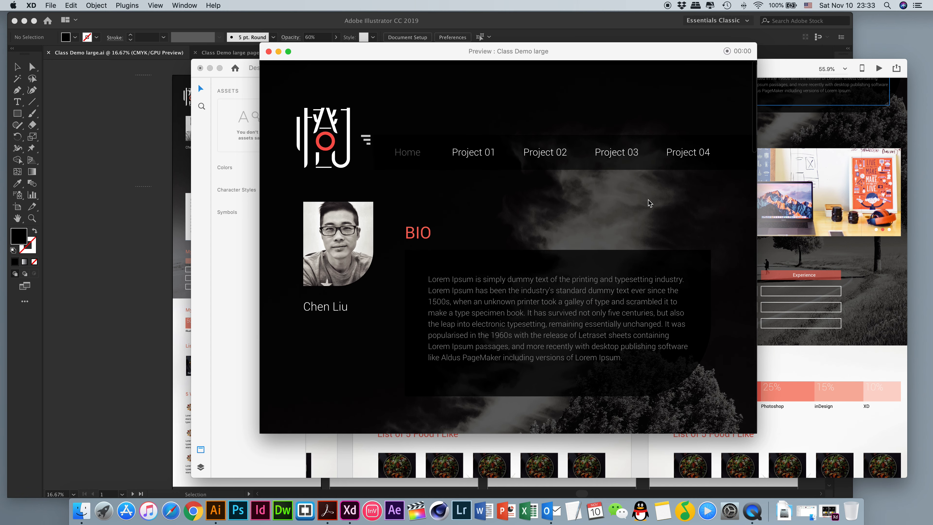
pyautogui.scroll(-2, 648, 200)
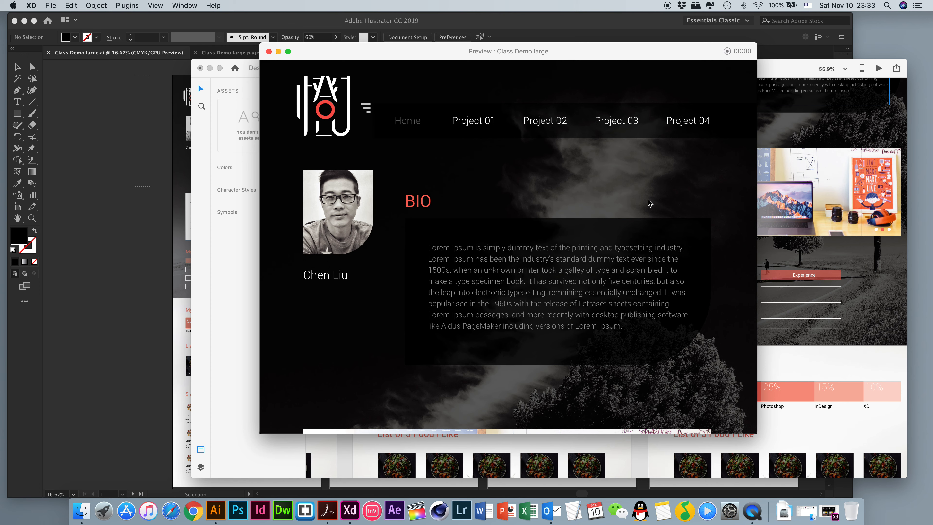
pyautogui.scroll(-10, 648, 201)
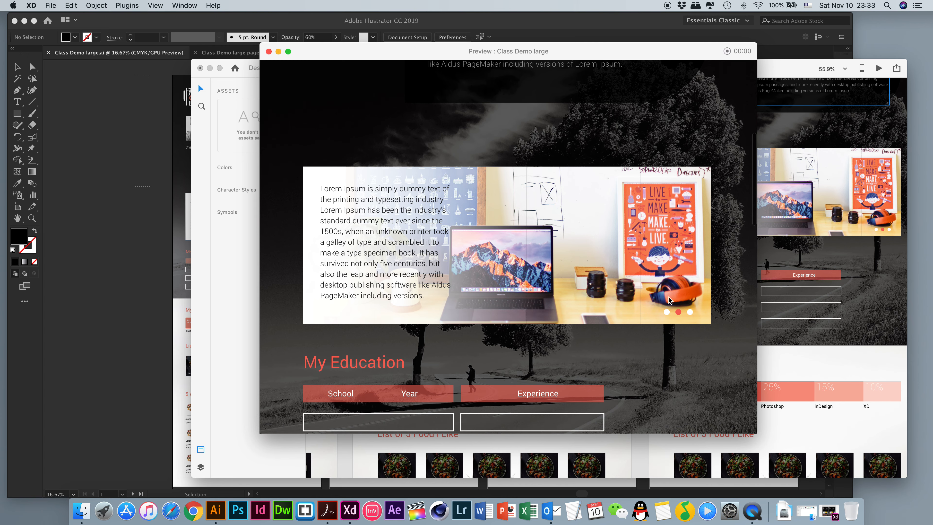
# - Test the first slider dot from the second slide and the third dot from the first slide
pyautogui.click(667, 312)
pyautogui.scroll(-8, 667, 313)
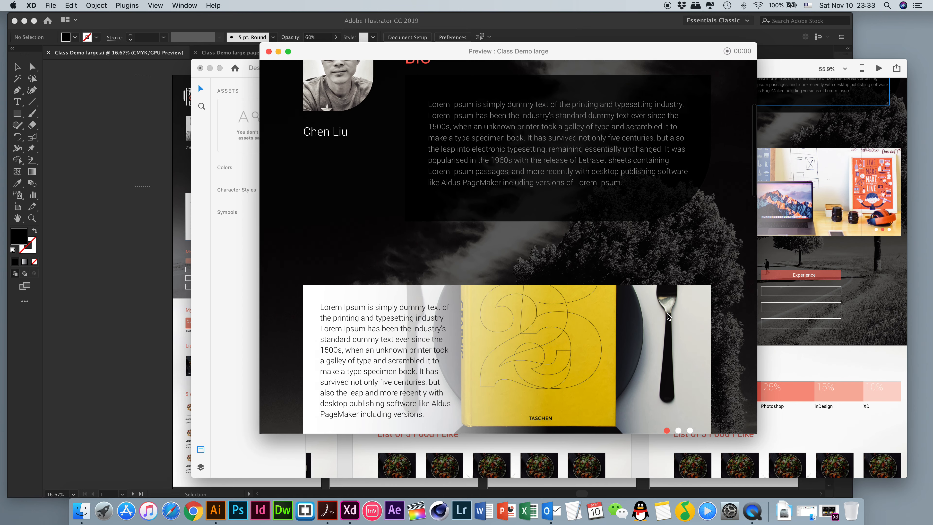
pyautogui.scroll(-3, 558, 309)
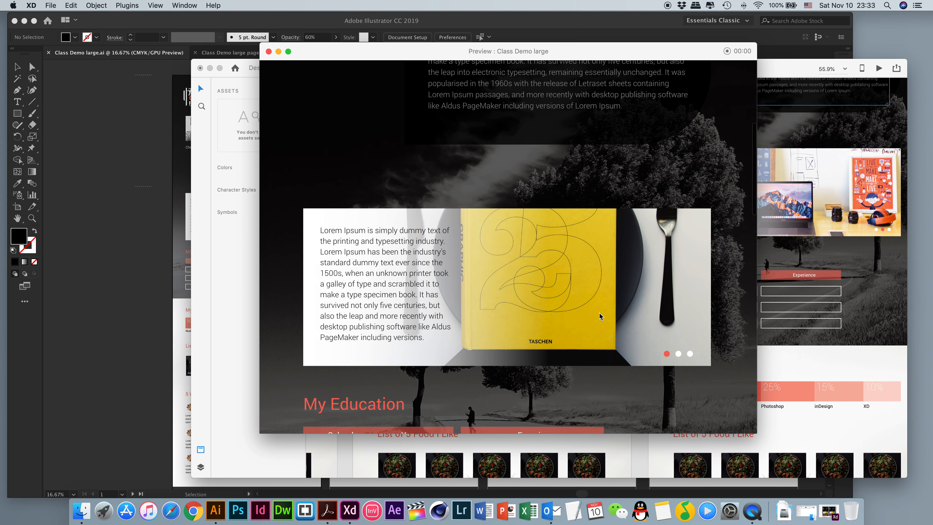
pyautogui.click(690, 330)
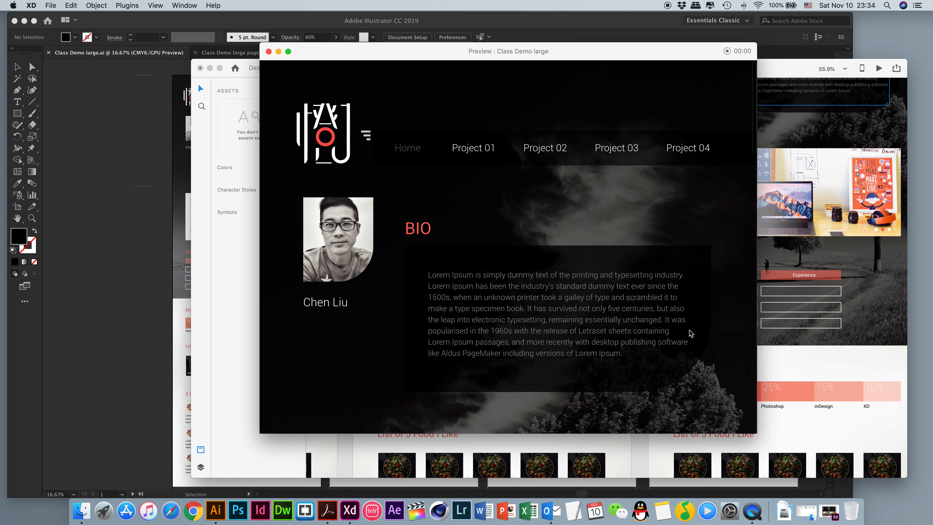
pyautogui.scroll(-8, 689, 331)
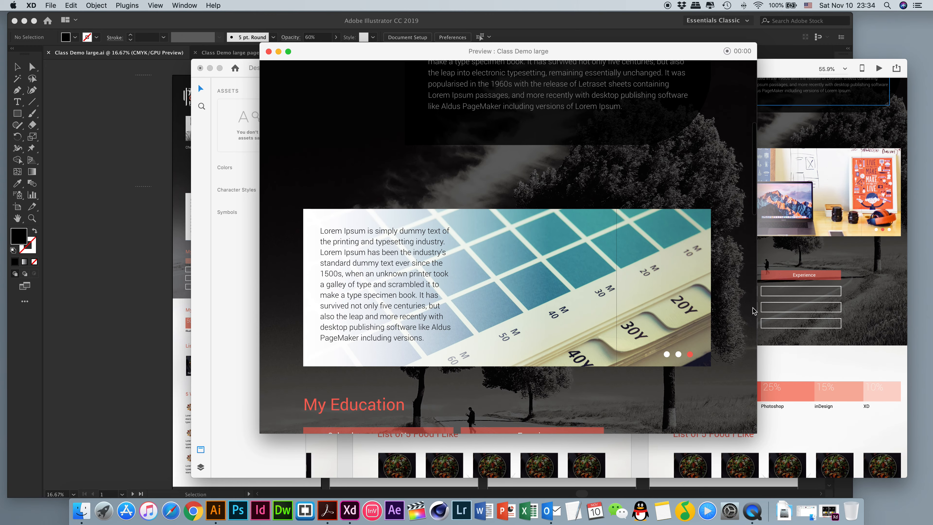
pyautogui.scroll(-2, 621, 304)
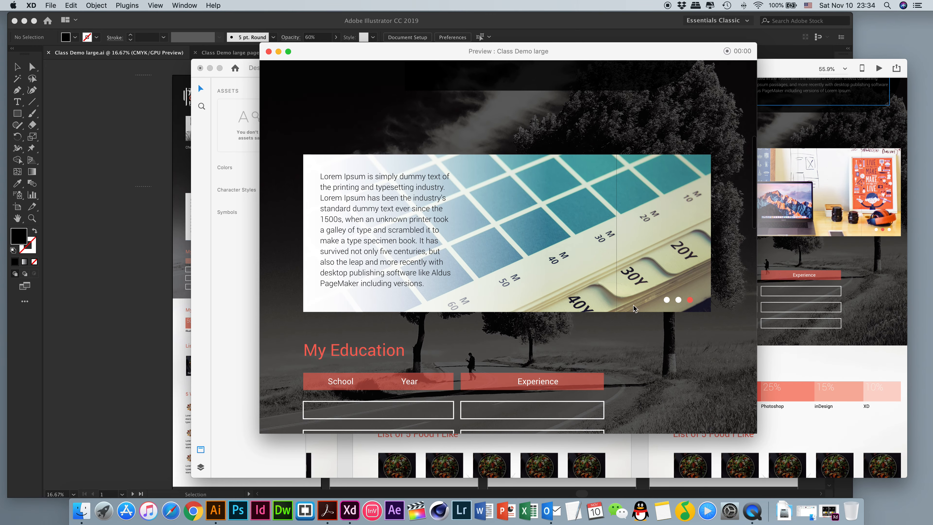
# - Test the second slider dot from the third slide, the first dot from the second, and the second dot again
pyautogui.click(680, 302)
pyautogui.scroll(-10, 671, 304)
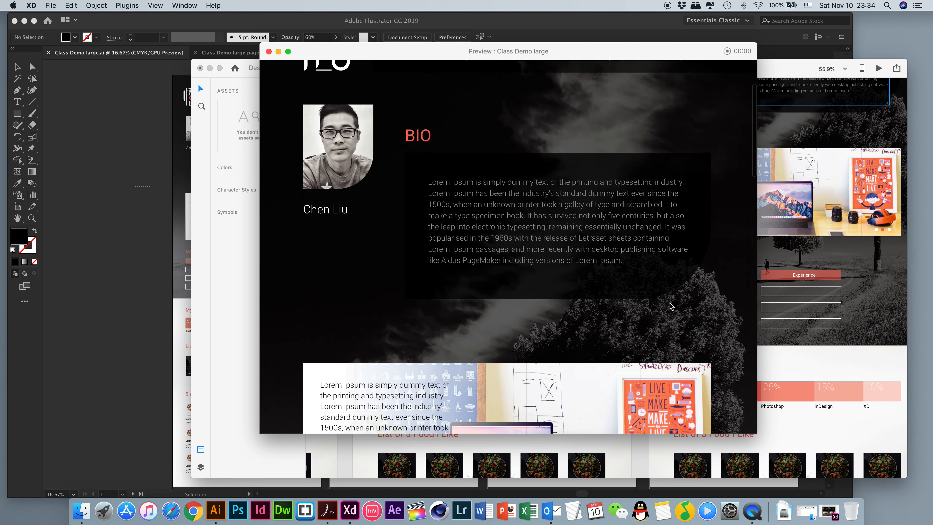
pyautogui.click(667, 308)
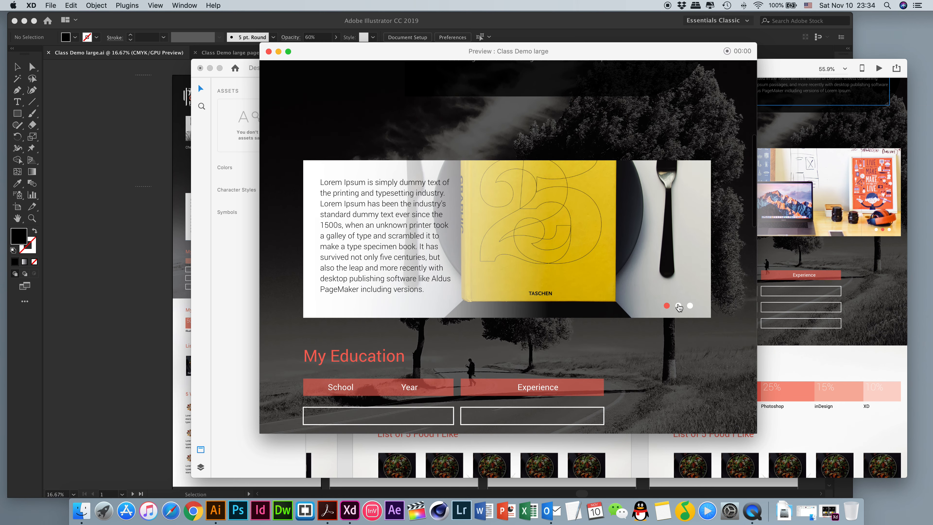
pyautogui.click(679, 307)
pyautogui.scroll(-10, 678, 306)
# - Test the third slider dot from the second slide and check the page's vertical scrolling on that artboard
pyautogui.click(690, 306)
pyautogui.scroll(-20, 547, 256)
pyautogui.scroll(20, 547, 256)
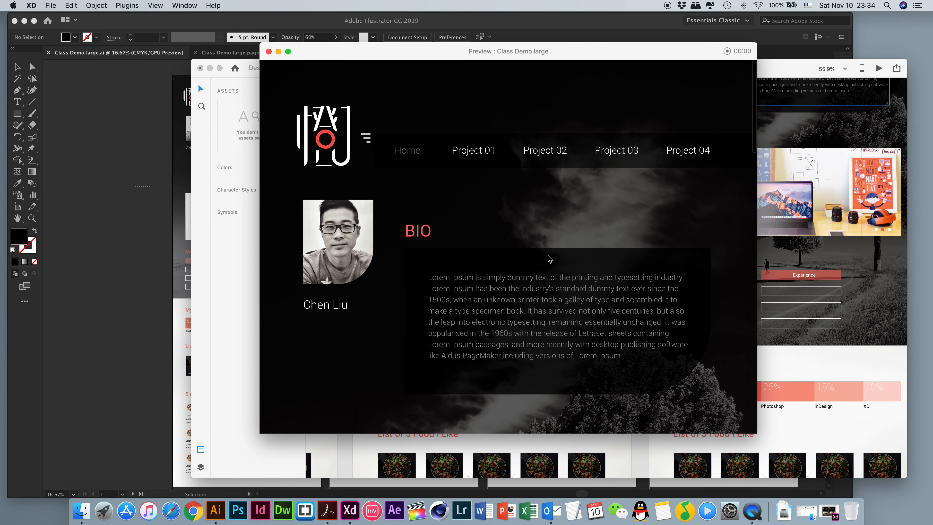
pyautogui.scroll(-10, 550, 258)
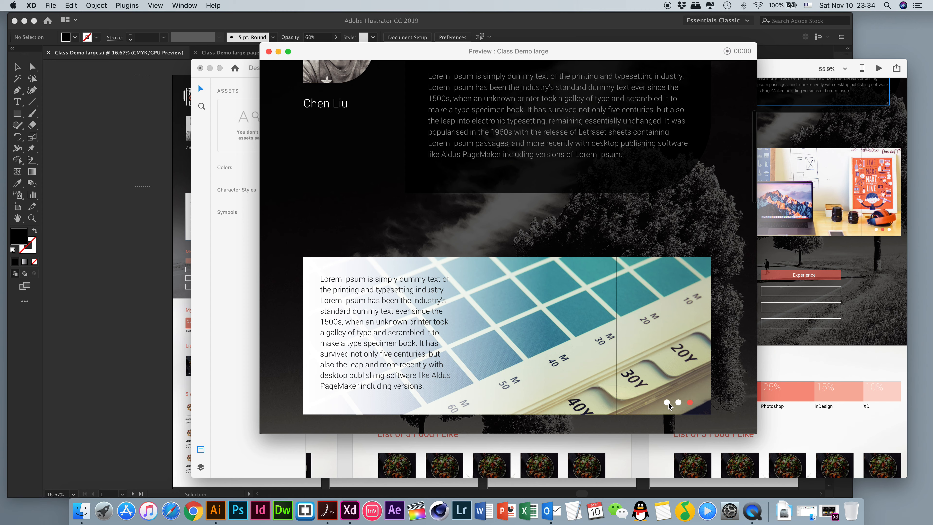
# - Collapse the header navigation menu in the preview and review the page from the bio to the education section
pyautogui.scroll(10, 596, 346)
pyautogui.click(365, 137)
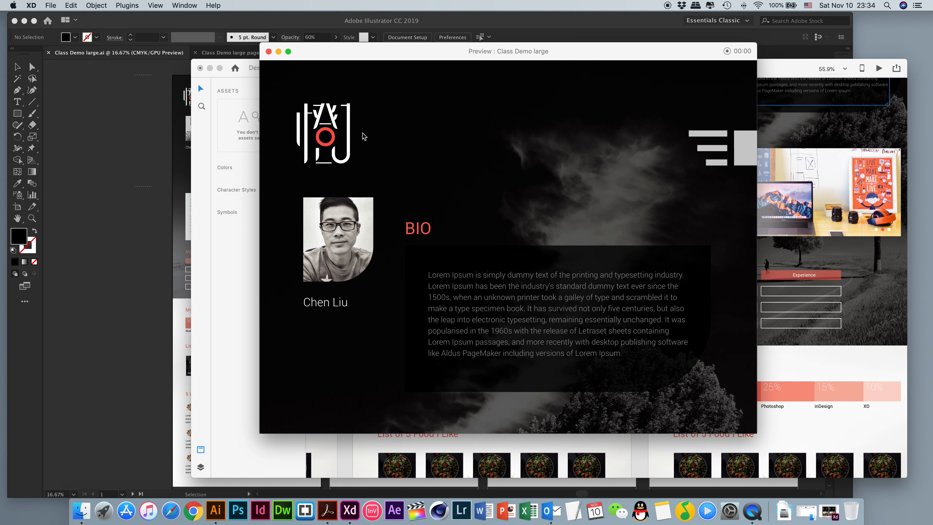
pyautogui.scroll(-2, 641, 184)
pyautogui.scroll(-3, 641, 184)
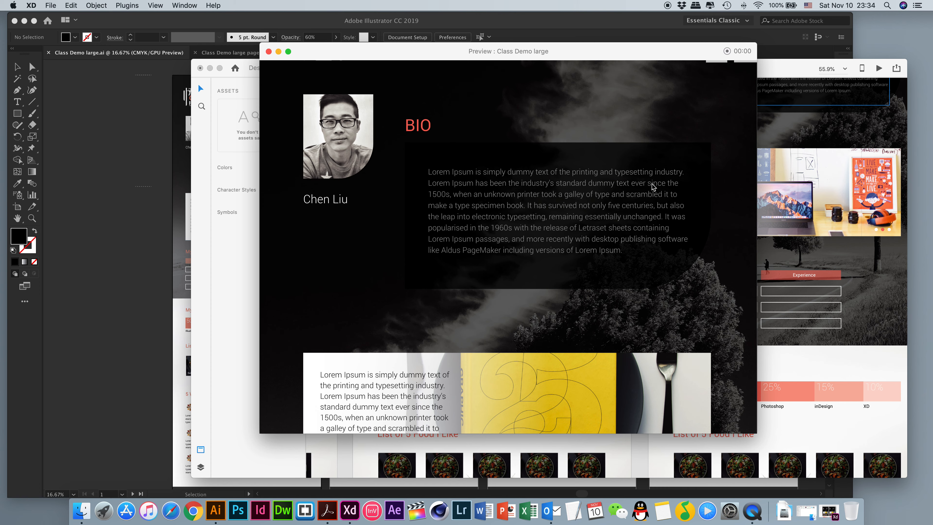
pyautogui.scroll(4, 641, 185)
pyautogui.scroll(-8, 652, 184)
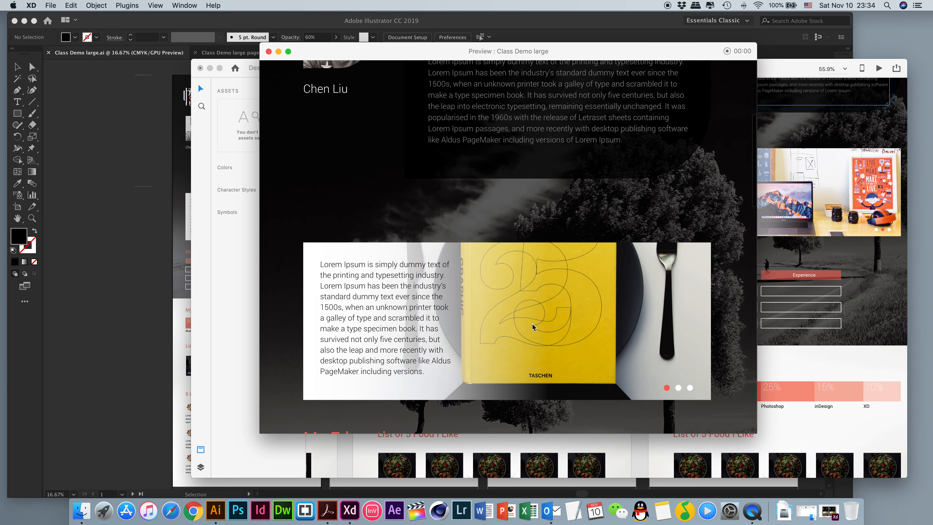
pyautogui.scroll(-4, 534, 327)
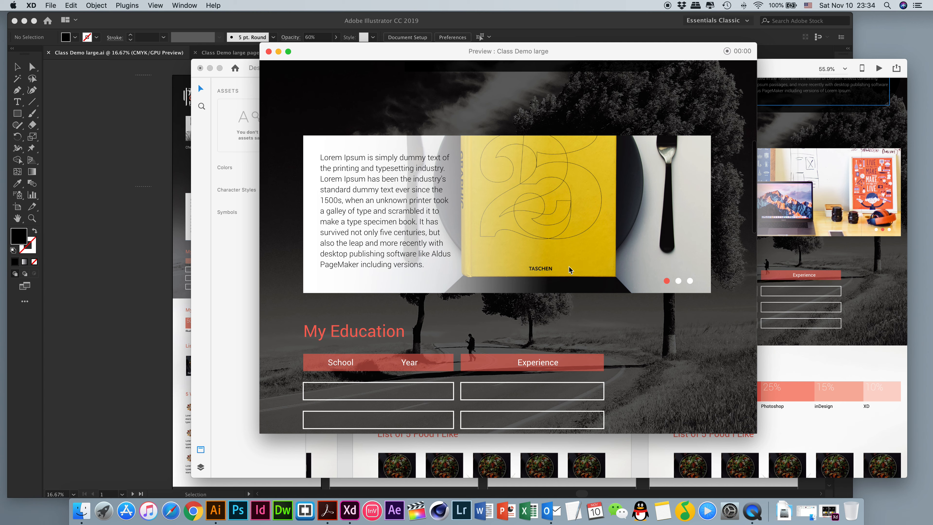
pyautogui.scroll(-10, 651, 398)
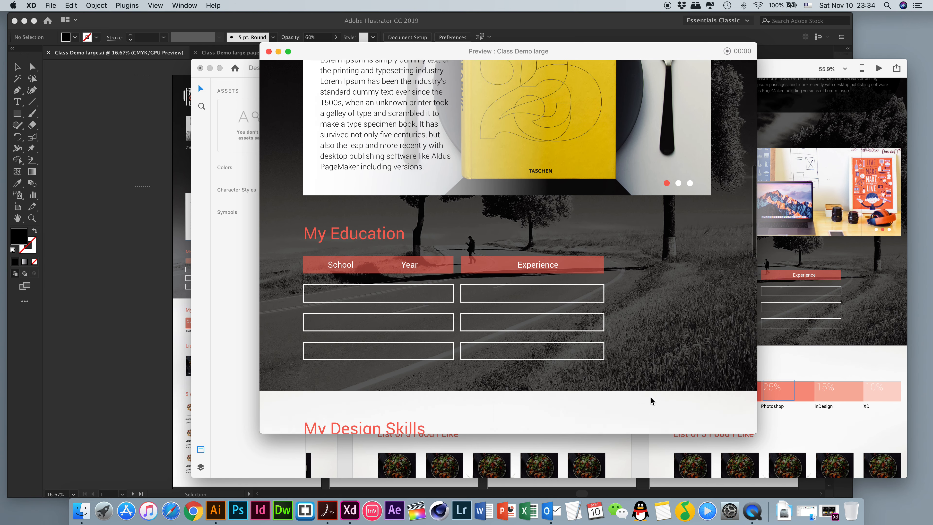
# - Examine the design skills, food and website sections down to the footer in the preview, and return to the page header
pyautogui.scroll(-2, 652, 398)
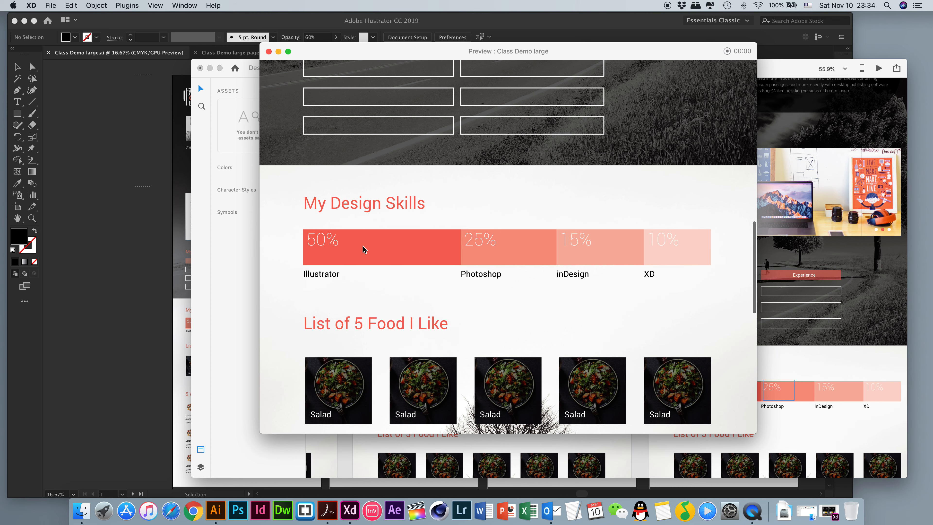
pyautogui.scroll(-5, 335, 256)
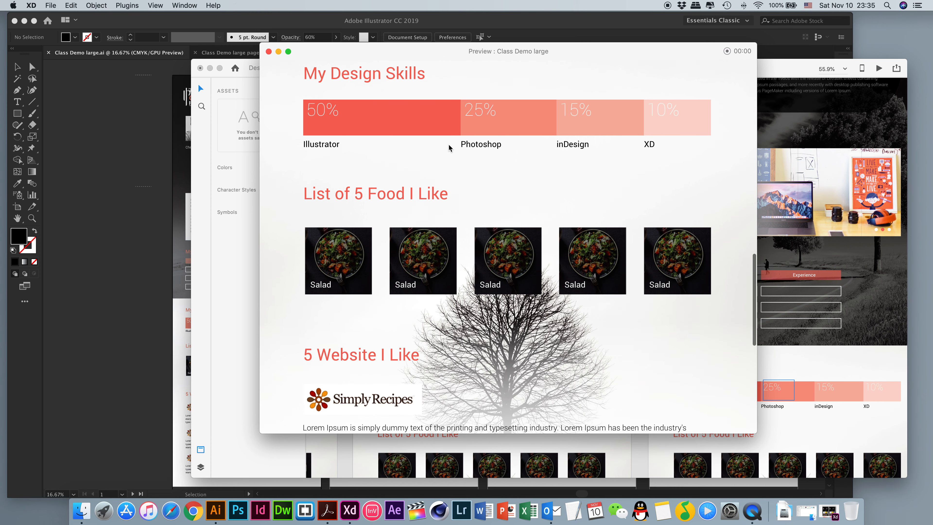
pyautogui.scroll(-3, 448, 144)
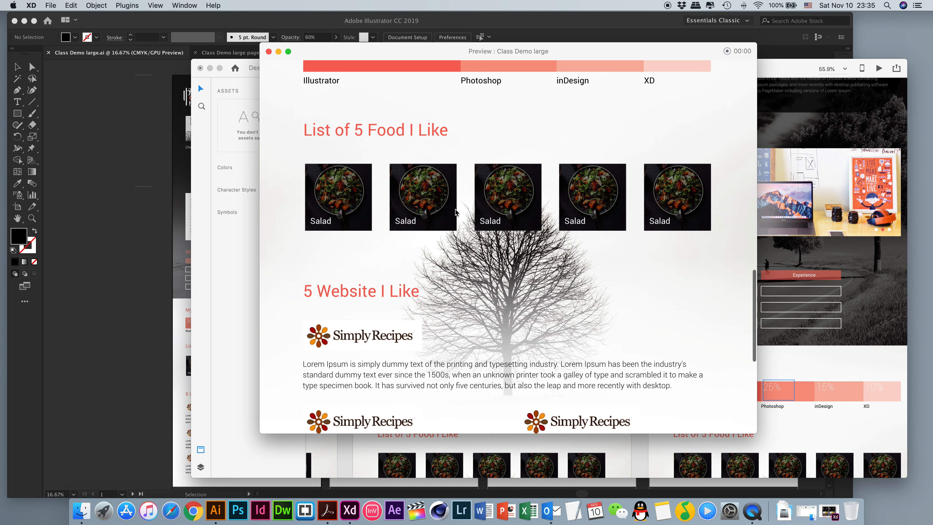
pyautogui.scroll(-5, 518, 228)
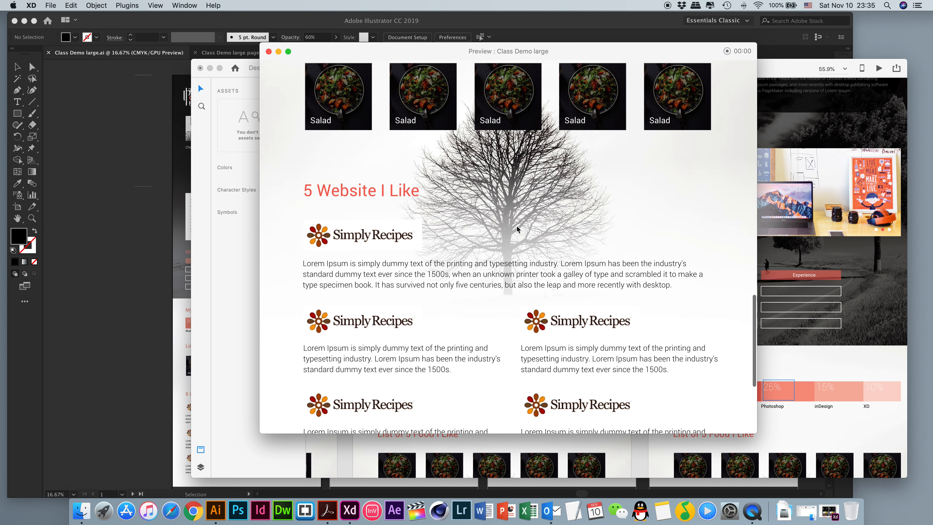
pyautogui.scroll(-5, 518, 229)
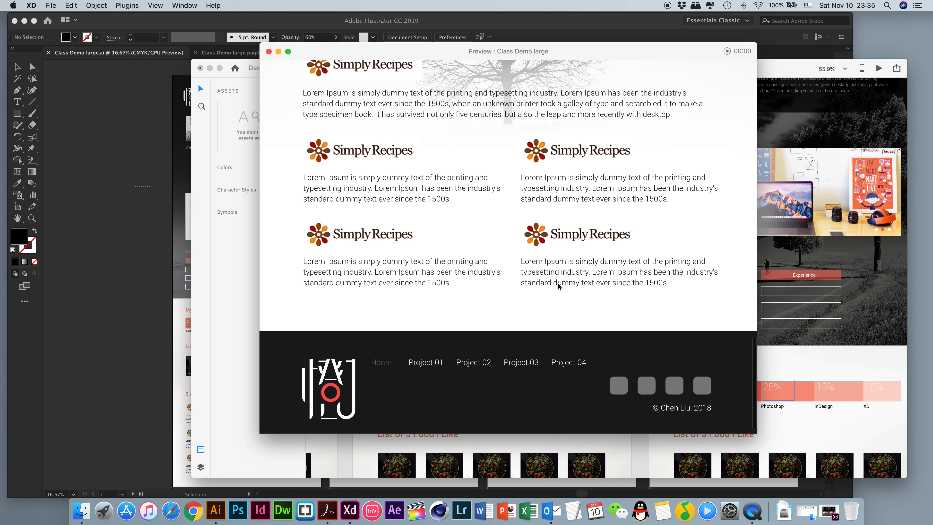
pyautogui.scroll(15, 558, 283)
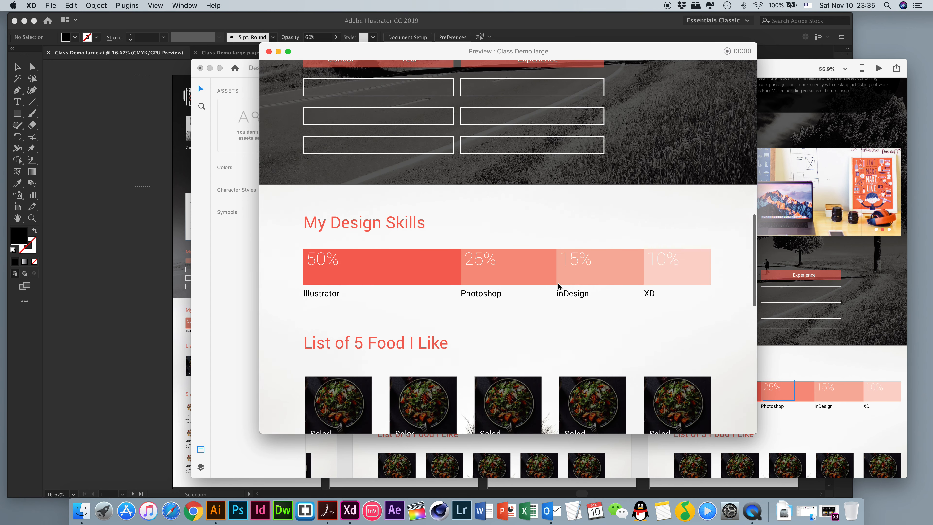
pyautogui.scroll(10, 559, 285)
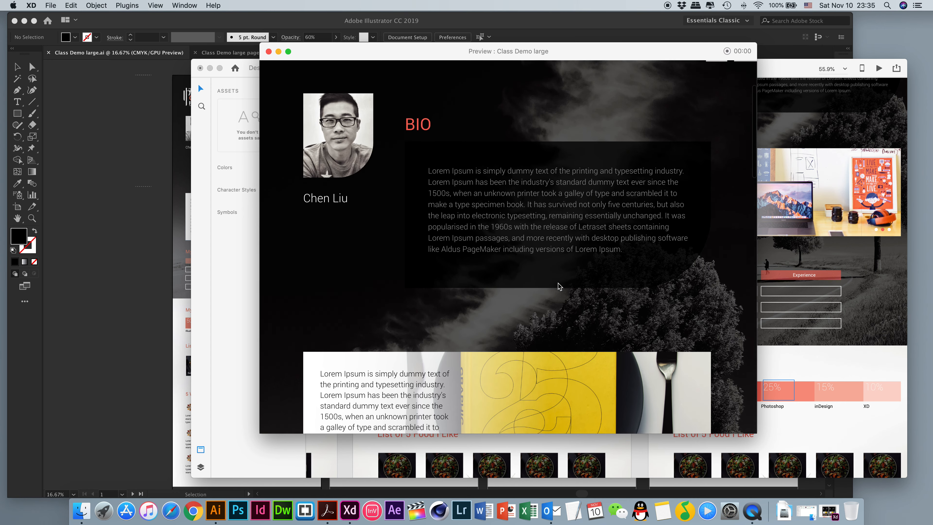
pyautogui.scroll(2, 558, 285)
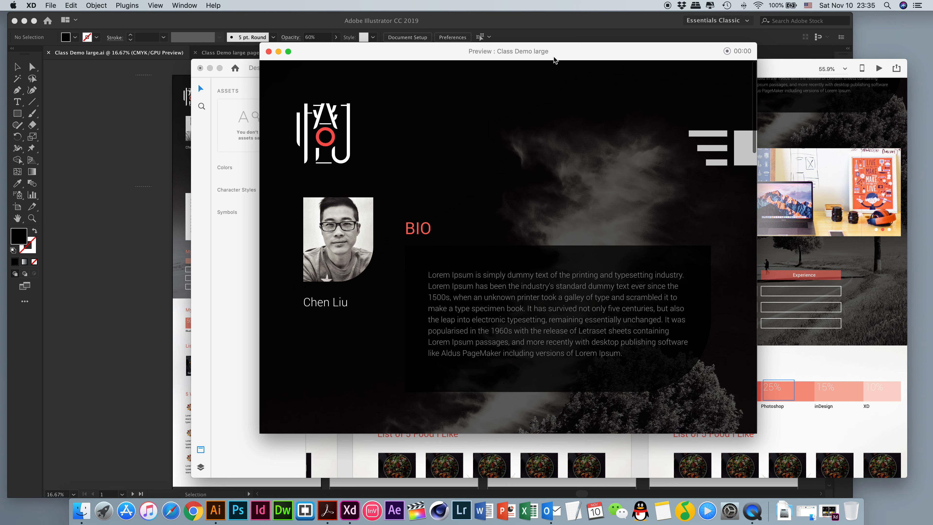
pyautogui.moveTo(569, 54); pyautogui.dragTo(567, 57)
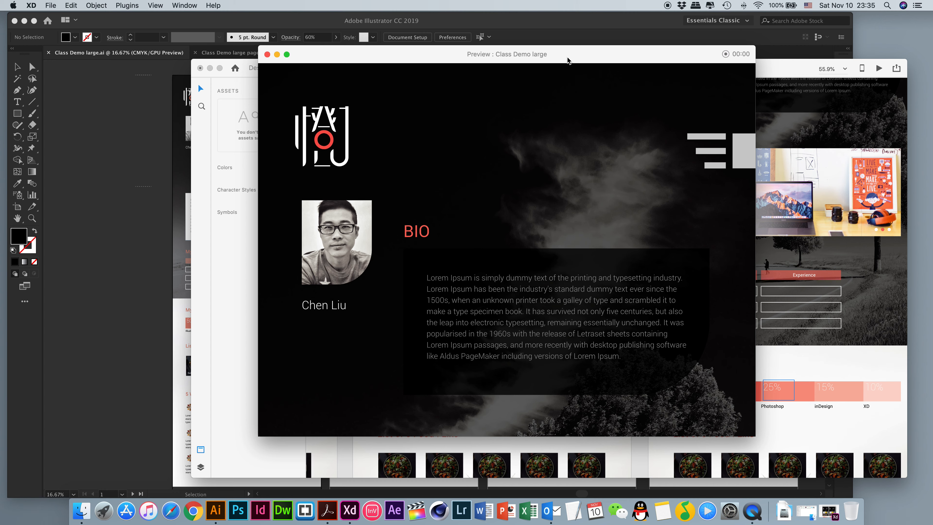
# - Reposition the preview window and check the page's vertical scrolling from the header to the website section and back
pyautogui.moveTo(576, 58); pyautogui.dragTo(577, 44)
pyautogui.scroll(-10, 621, 166)
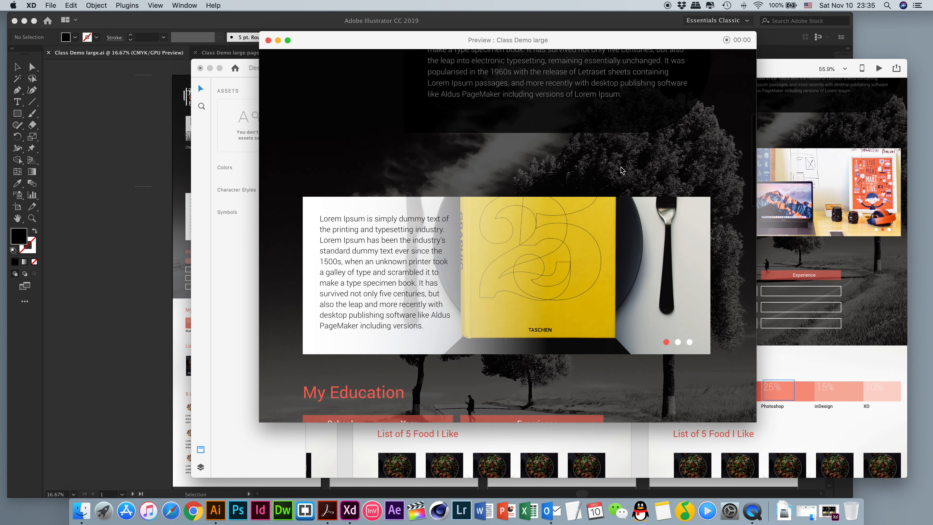
pyautogui.scroll(-15, 620, 166)
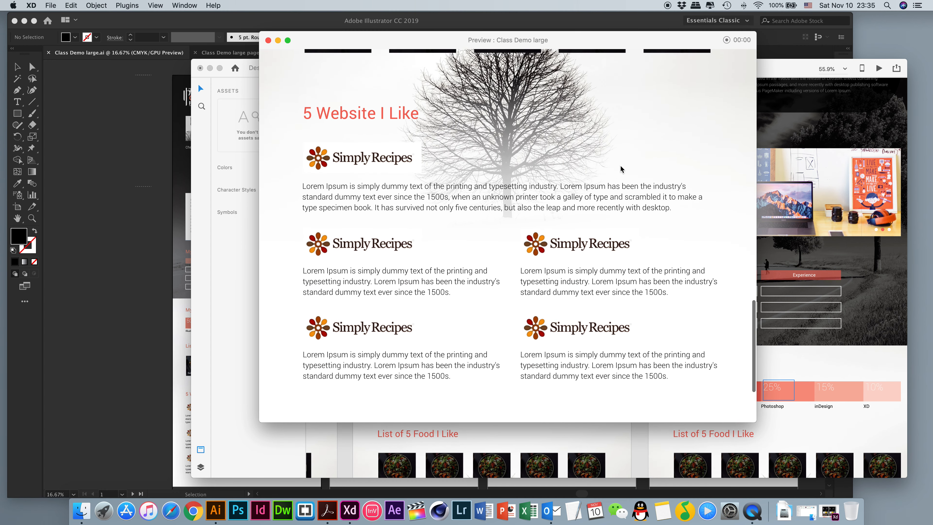
pyautogui.scroll(13, 621, 165)
pyautogui.scroll(10, 621, 166)
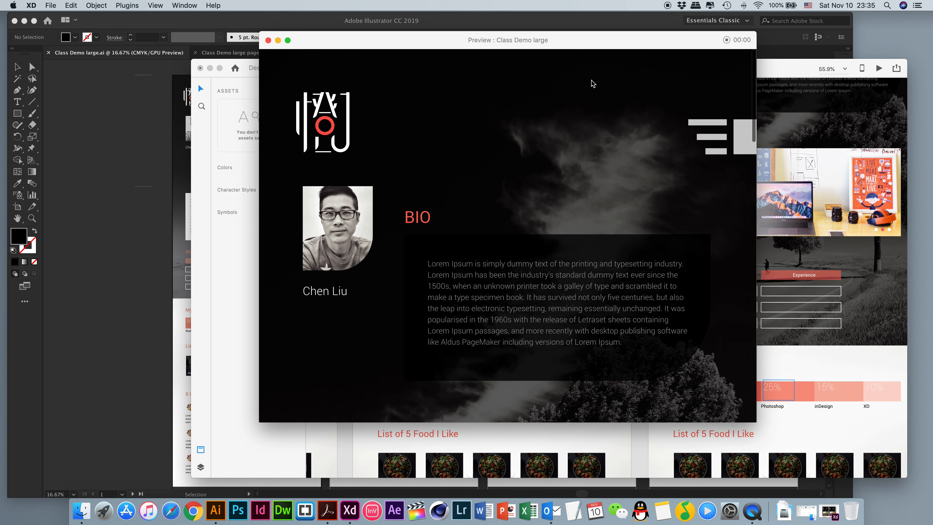
pyautogui.moveTo(557, 43); pyautogui.dragTo(525, 32)
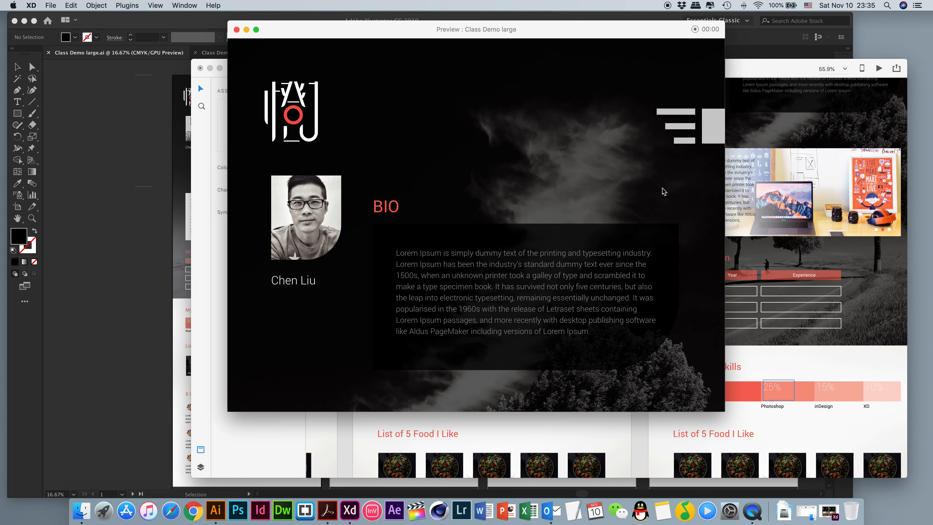
pyautogui.scroll(-5, 663, 188)
pyautogui.scroll(5, 663, 188)
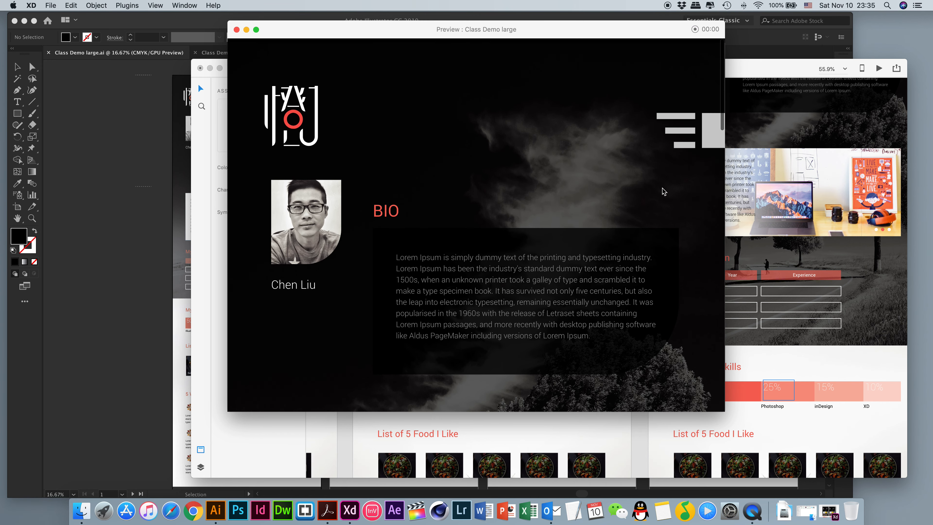
# - Expand the header navigation menu in the preview and review the page down to the design skills section and back
pyautogui.click(678, 131)
pyautogui.scroll(-2, 417, 184)
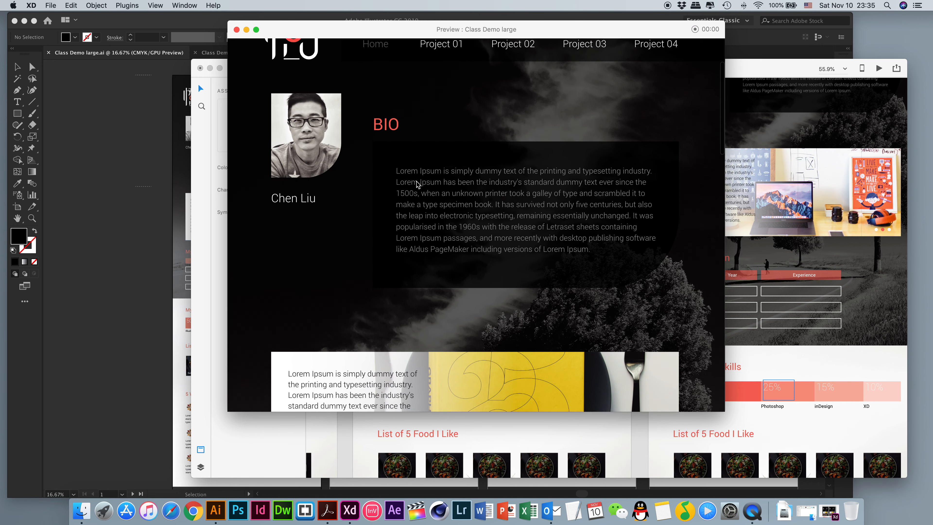
pyautogui.scroll(-10, 418, 184)
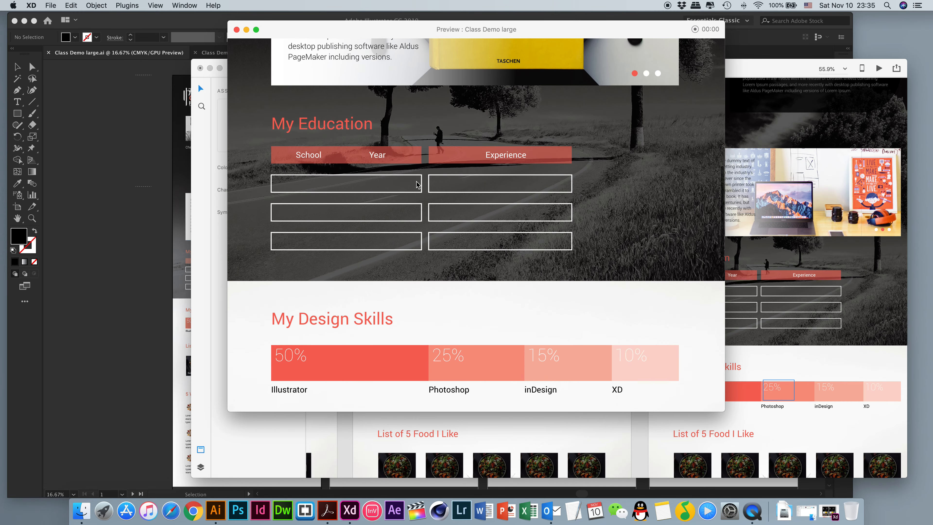
pyautogui.scroll(15, 417, 183)
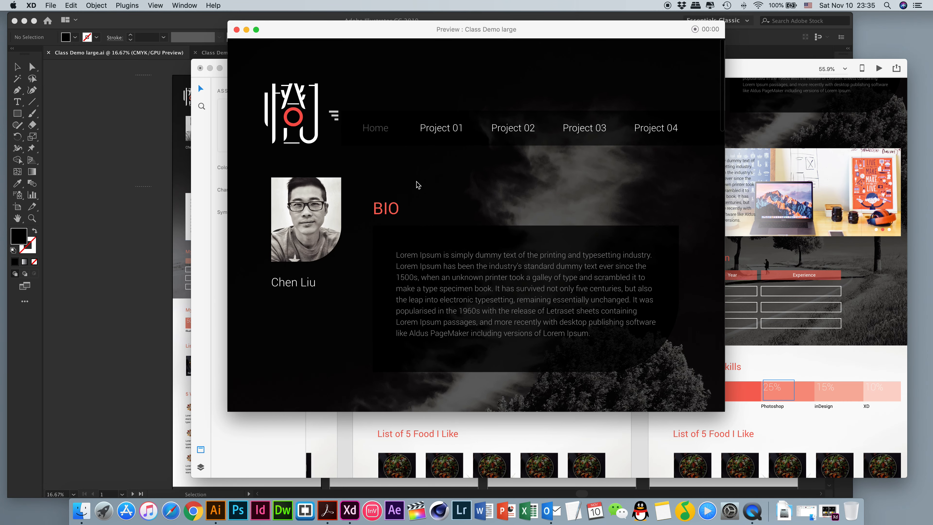
pyautogui.moveTo(344, 36); pyautogui.dragTo(350, 36)
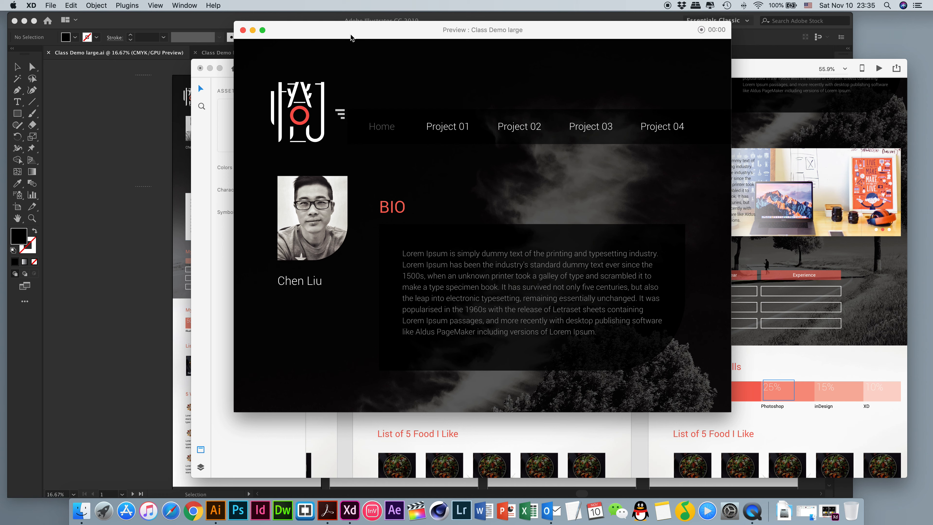